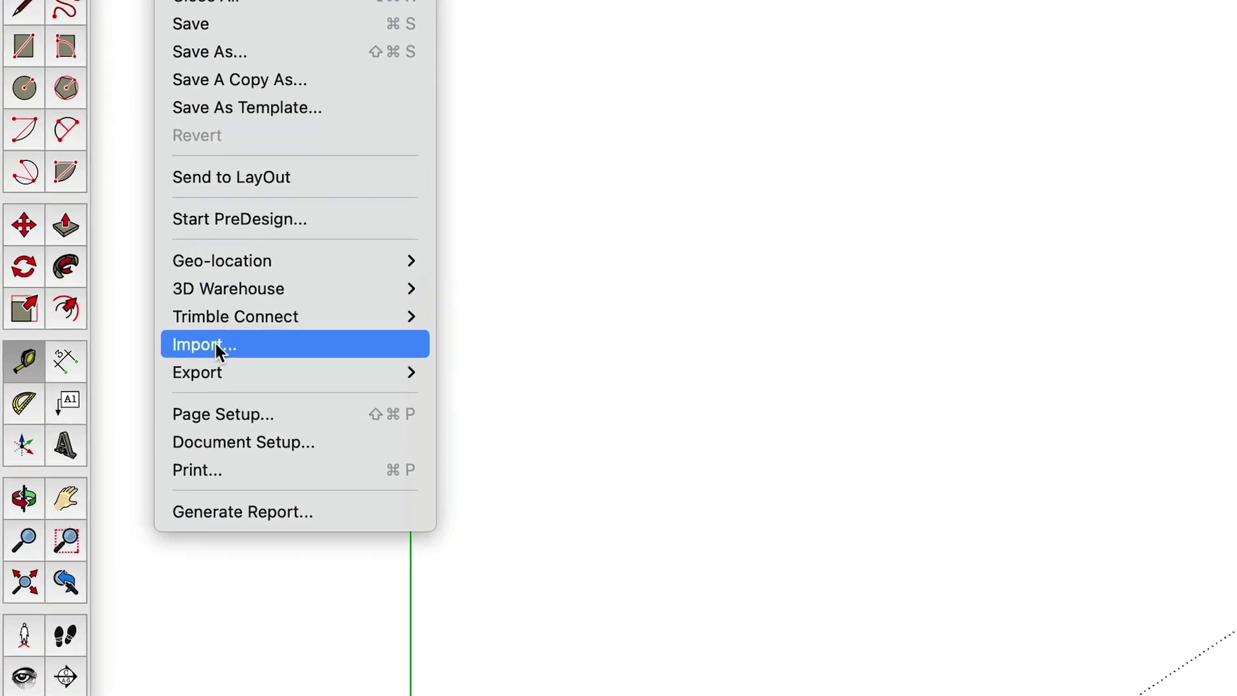
- Import REF_PLAN.pdf as an image and place it at the model origin
{"action": "left_click", "coordinate": [215, 345]}
{"action": "left_click", "coordinate": [492, 204]}
{"action": "left_click", "coordinate": [1040, 568]}
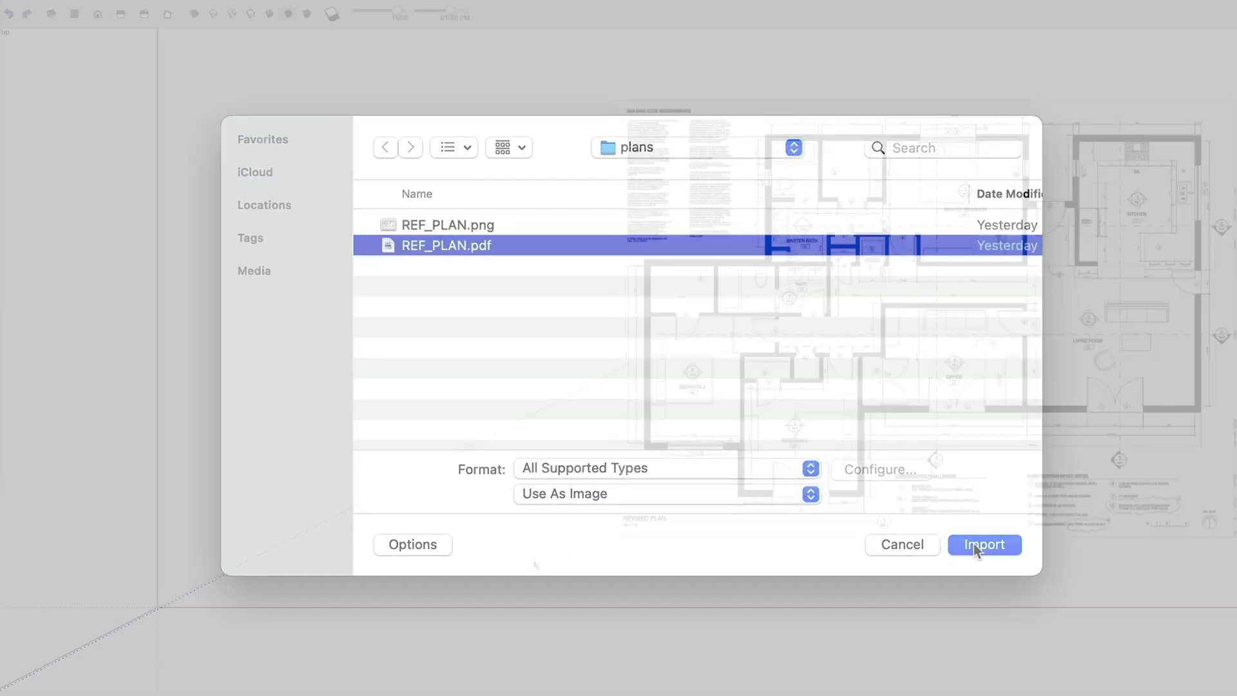
{"action": "left_click", "coordinate": [158, 607]}
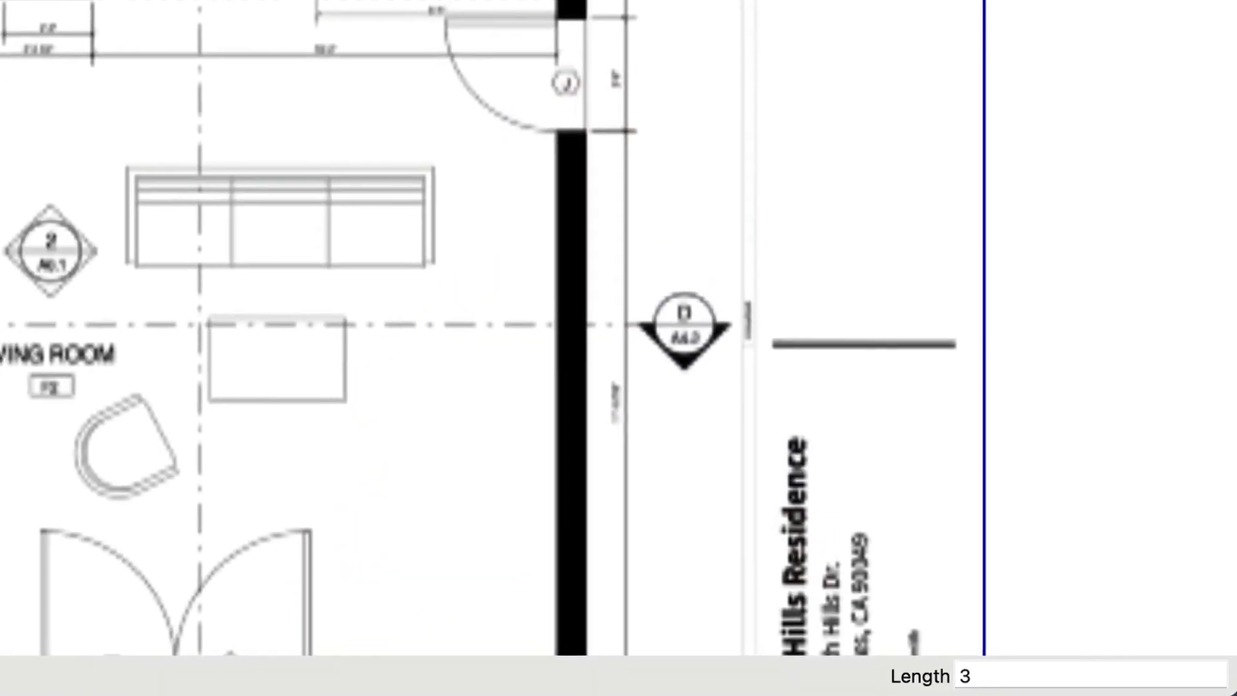
- Enter 3' as the measured length to rescale the plan to 3 feet
{"action": "type", "text": "'"}
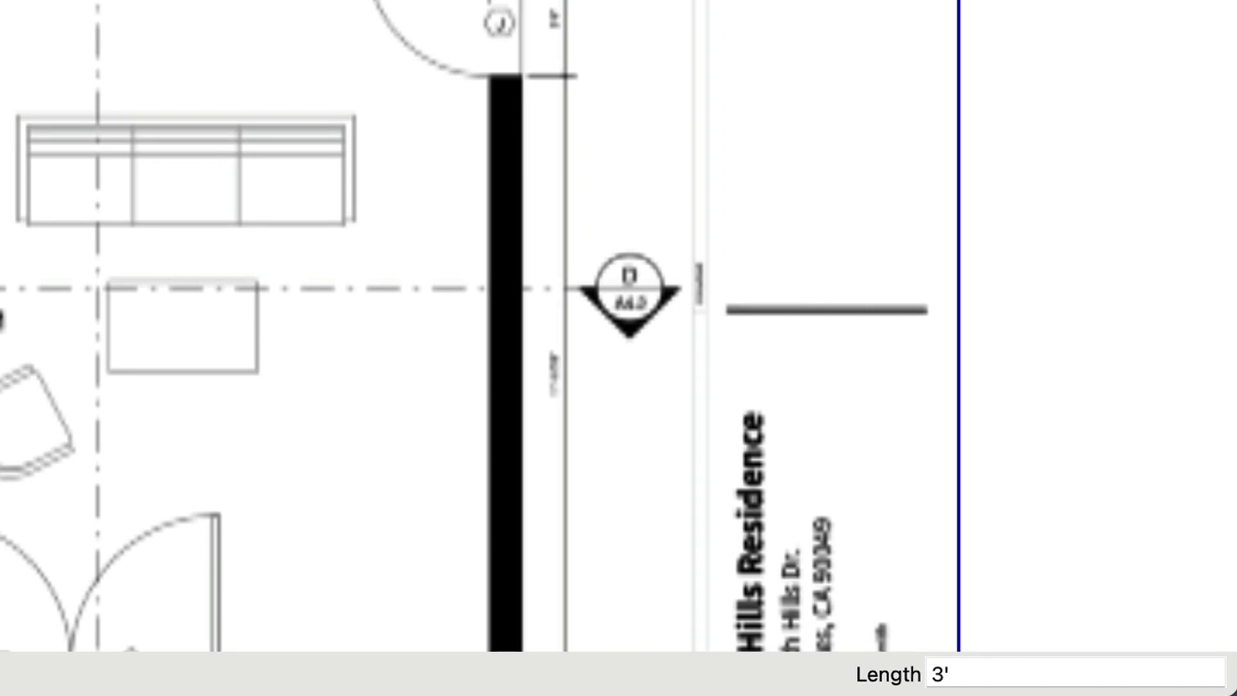
{"action": "key", "text": "Return"}
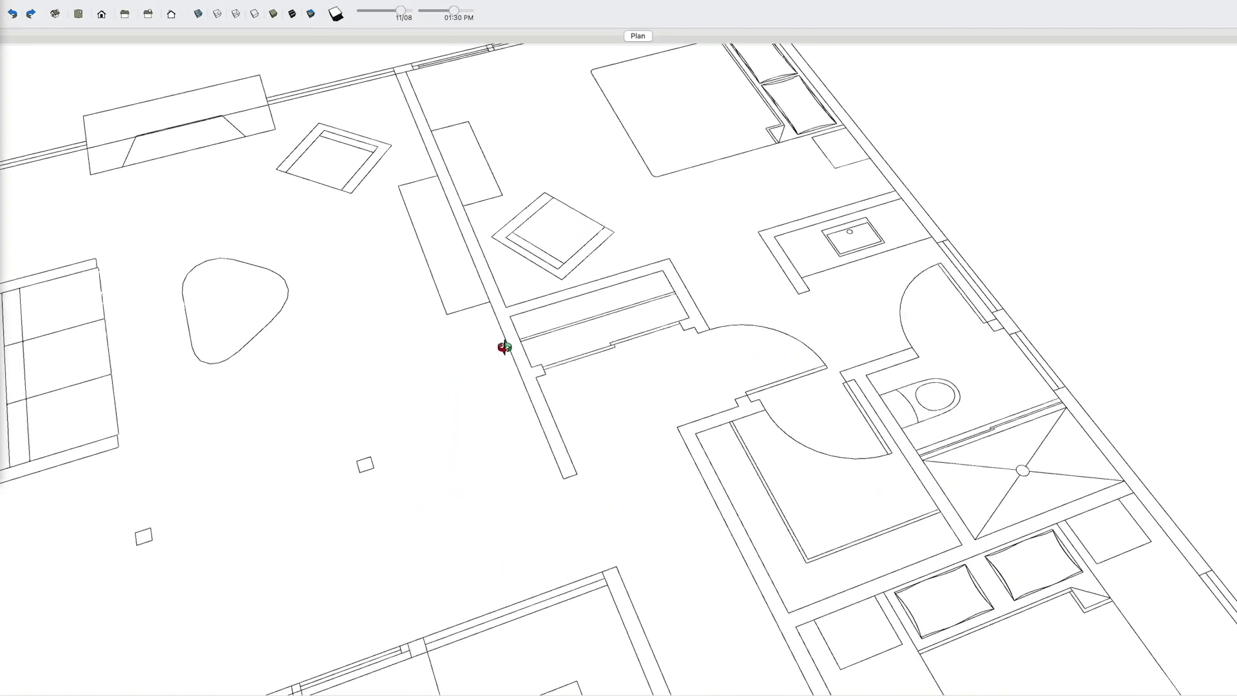
- Push/Pull wall faces of the DWG plan upward and orbit to inspect them
{"action": "key", "text": "p"}
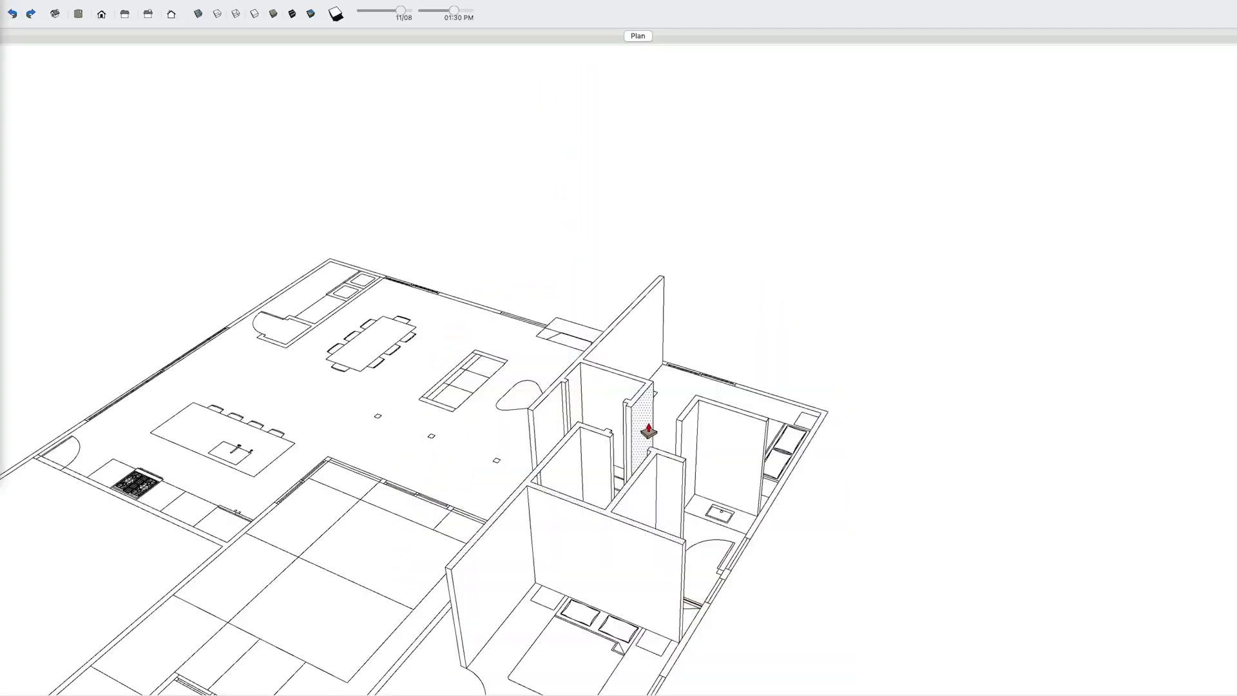
{"action": "middle_click_drag", "start_coordinate": [385, 630], "coordinate": [1121, 518]}
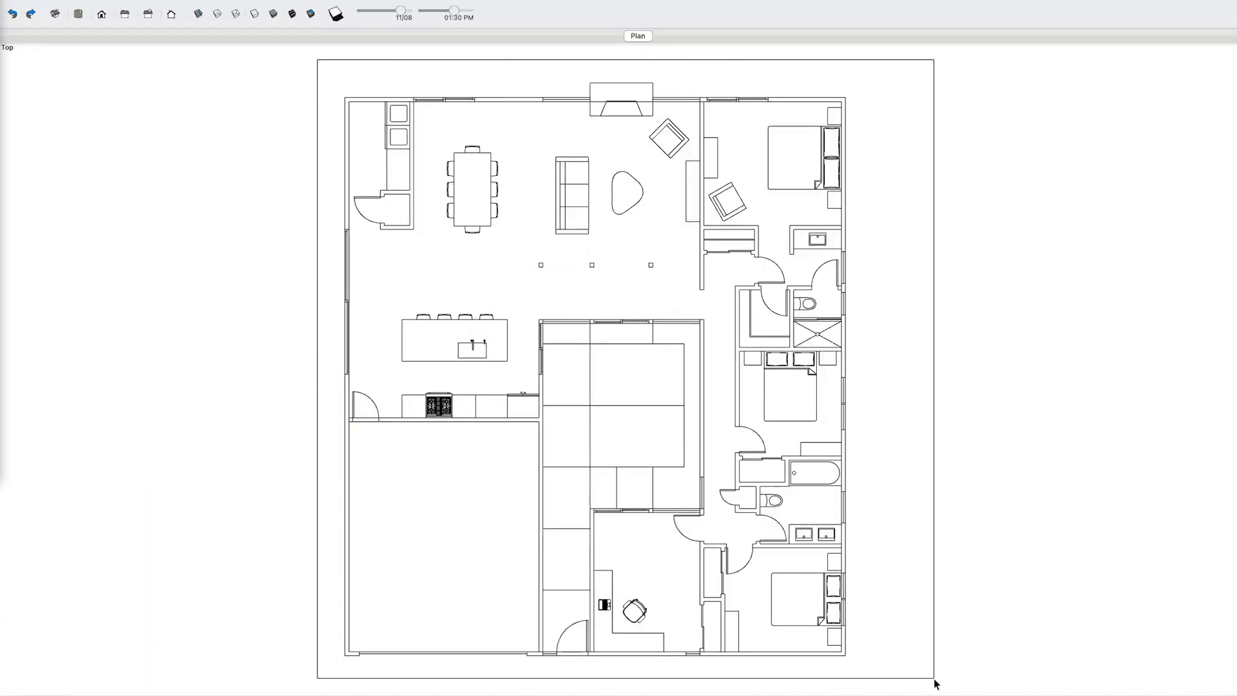
- Select all the imported floor-plan linework and make it one group
{"action": "left_click_drag", "start_coordinate": [936, 683], "coordinate": [937, 684]}
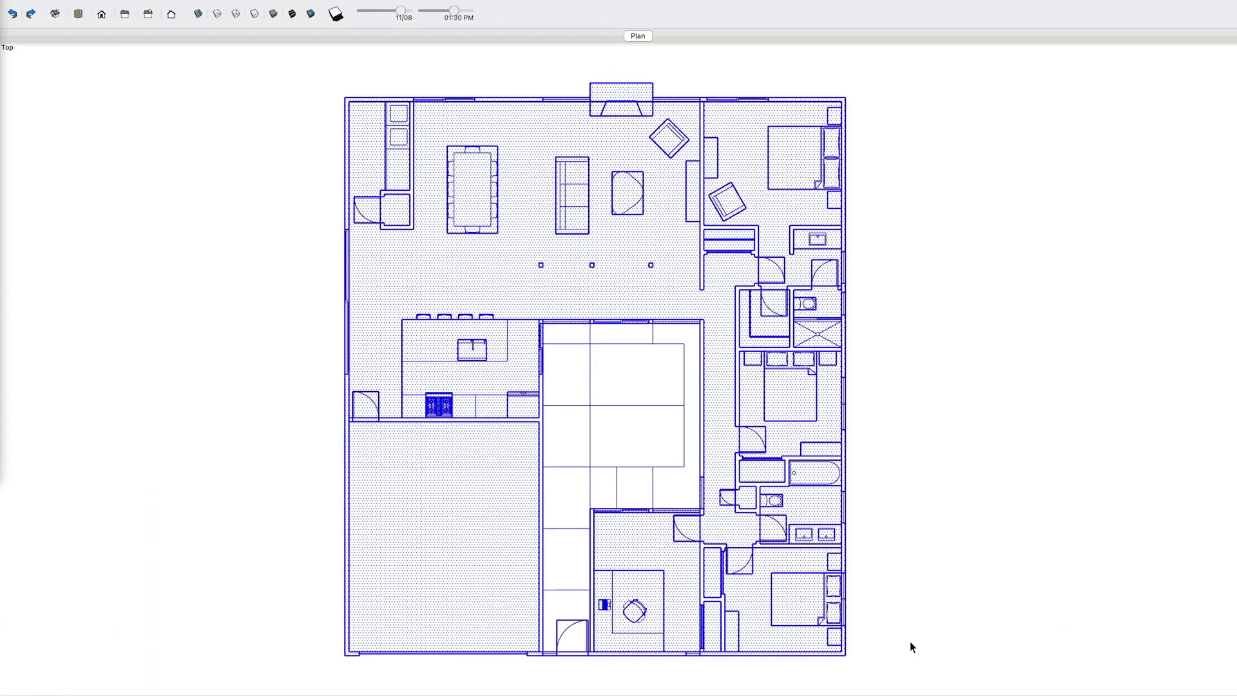
{"action": "right_click", "coordinate": [655, 297]}
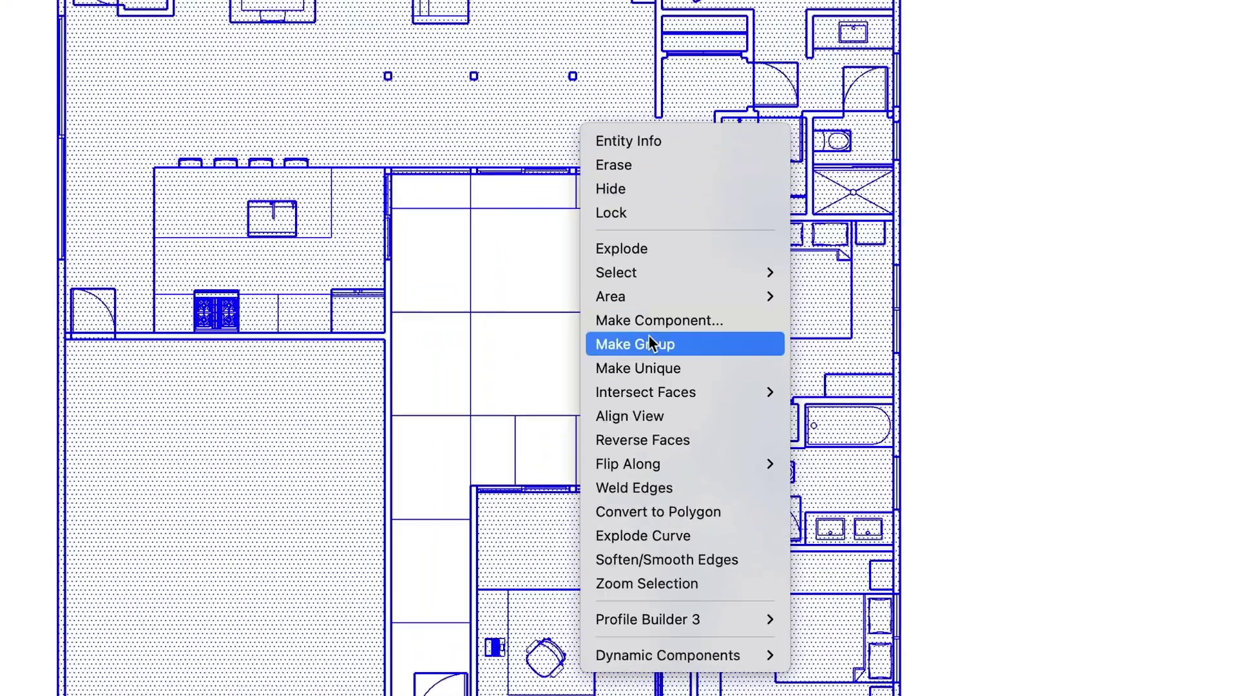
{"action": "left_click", "coordinate": [649, 336]}
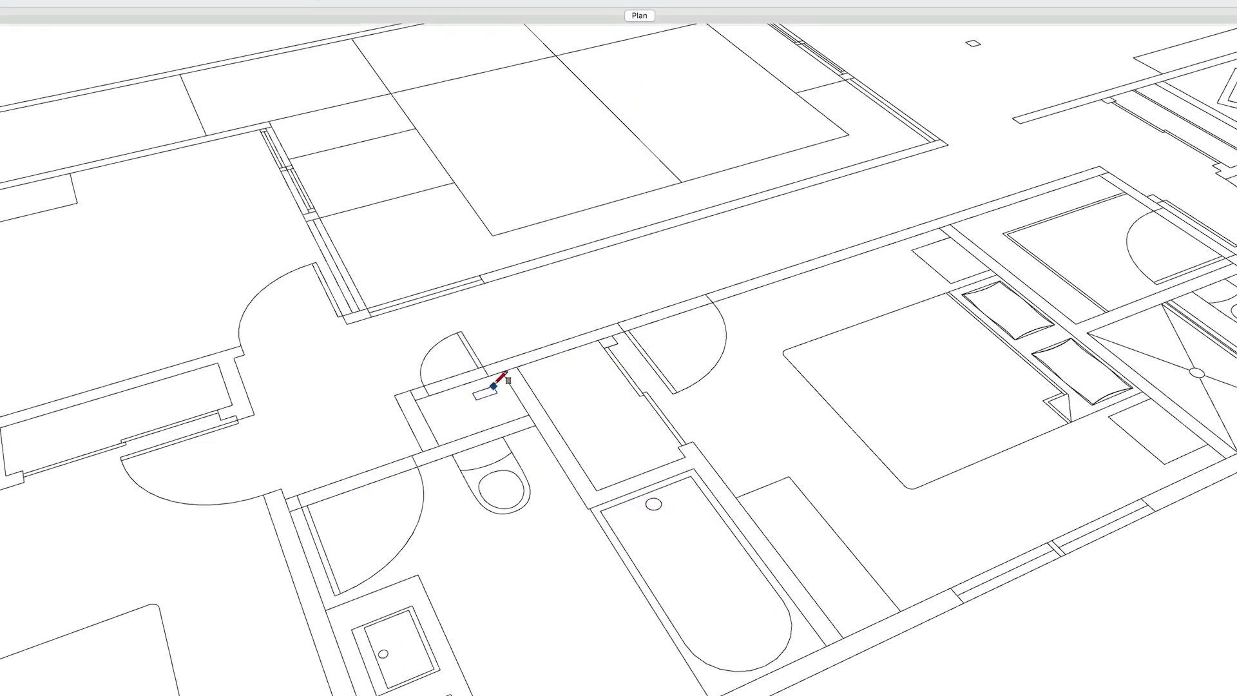
- Draw lines closing the bathroom doorway openings and along the top wall to the left corner
{"action": "left_click", "coordinate": [684, 453]}
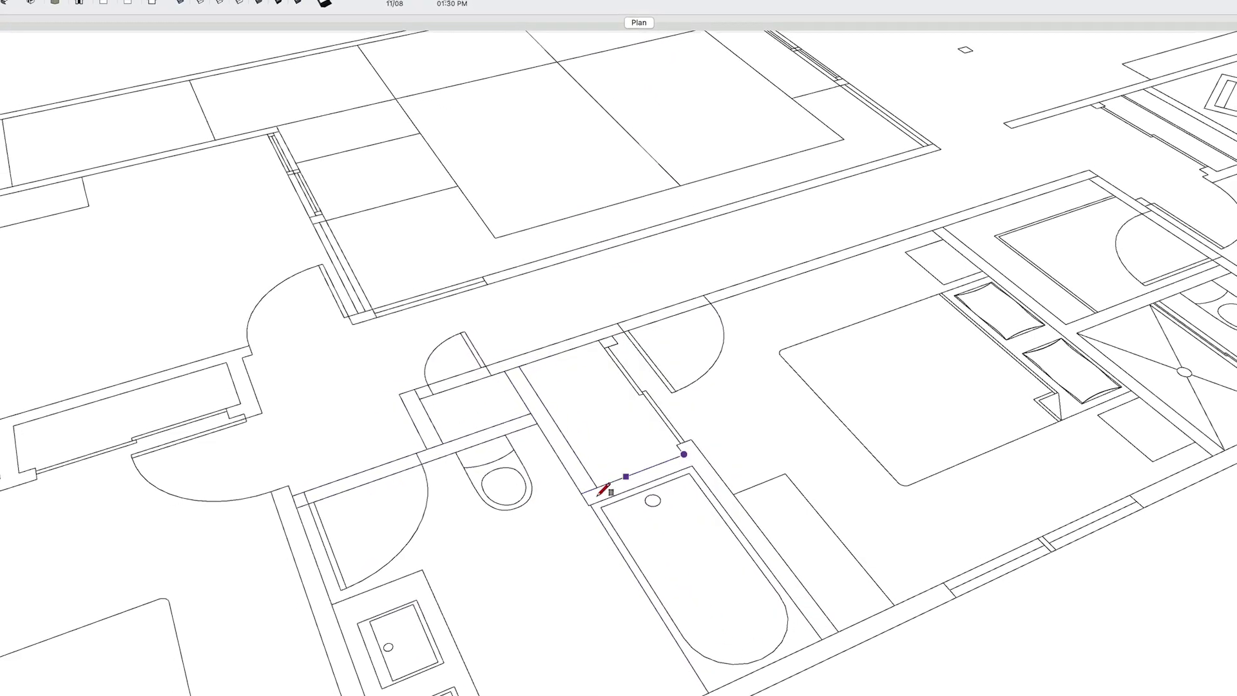
{"action": "left_click", "coordinate": [601, 492]}
{"action": "left_click", "coordinate": [989, 273]}
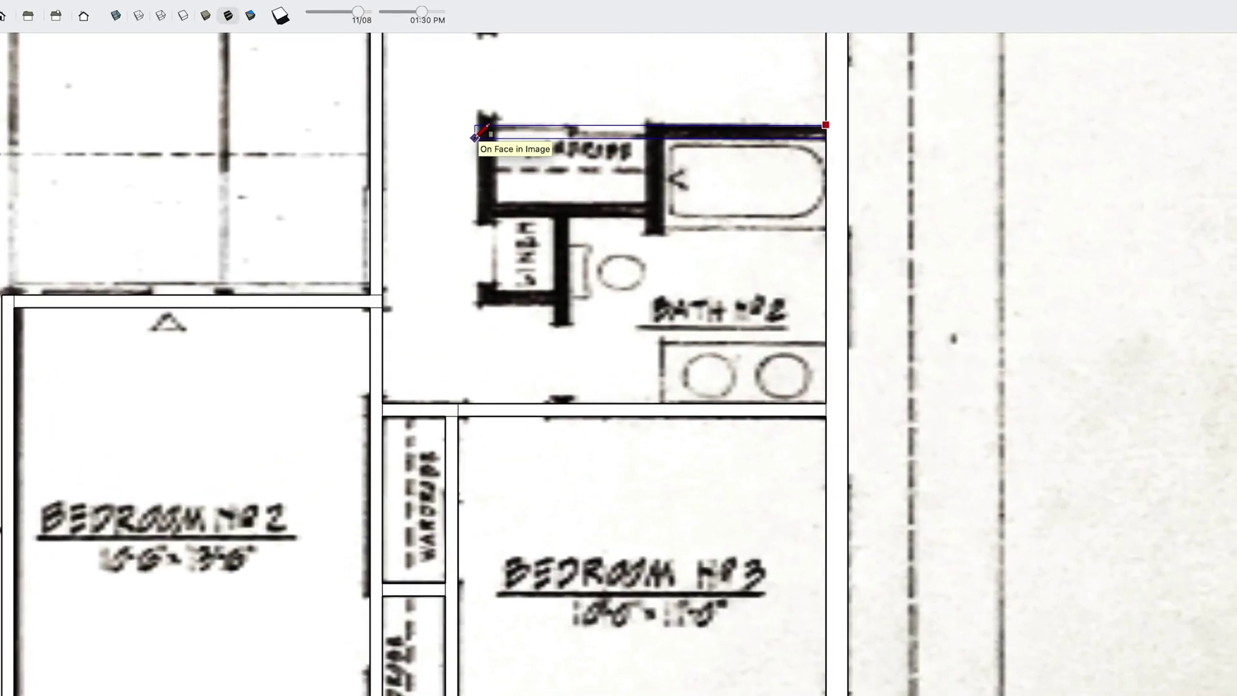
{"action": "left_click", "coordinate": [476, 137]}
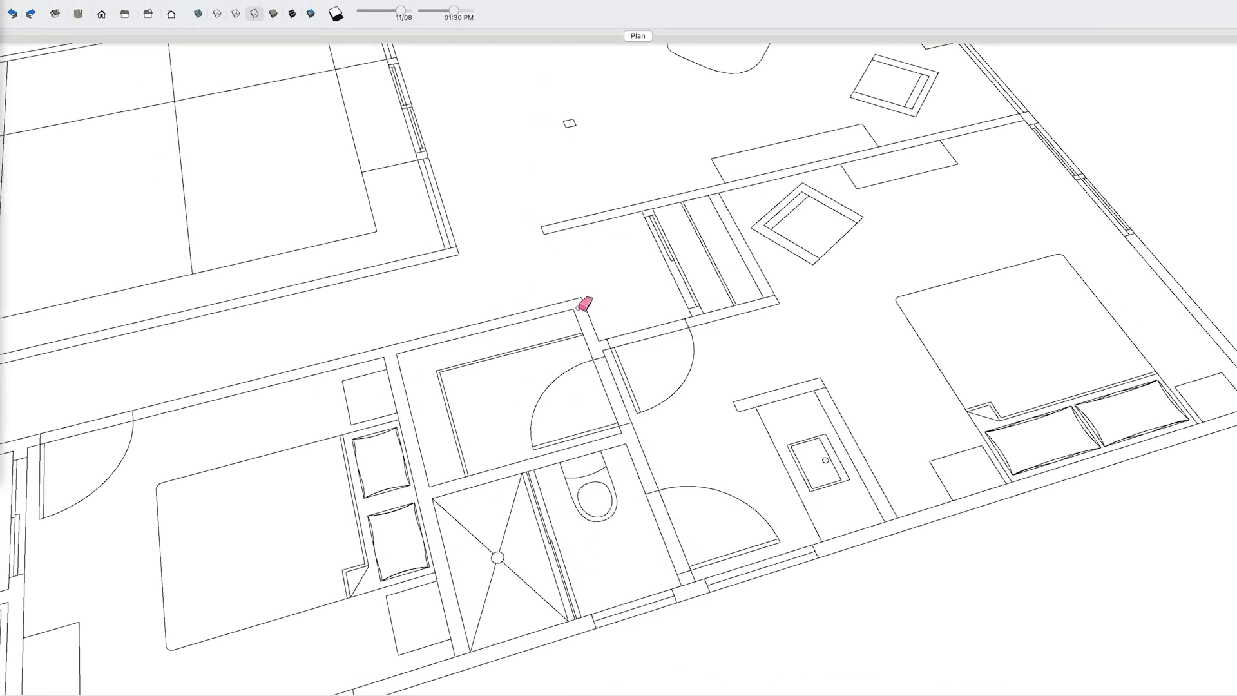
- Push/Pull the traced wall faces up into walls, then tilt and zoom out to review
{"action": "left_click_drag", "start_coordinate": [602, 353], "coordinate": [626, 295]}
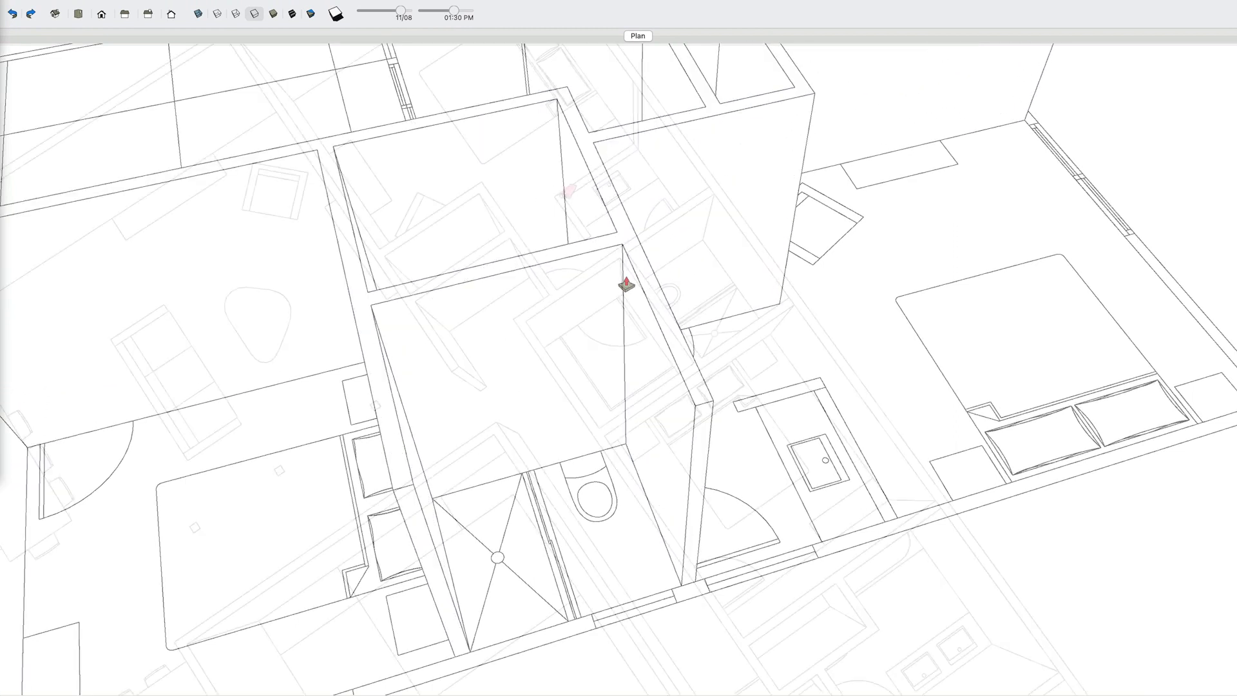
{"action": "middle_click_drag", "start_coordinate": [626, 284], "coordinate": [564, 204]}
{"action": "scroll", "coordinate": [645, 81], "scroll_direction": "down", "scroll_amount": 4}
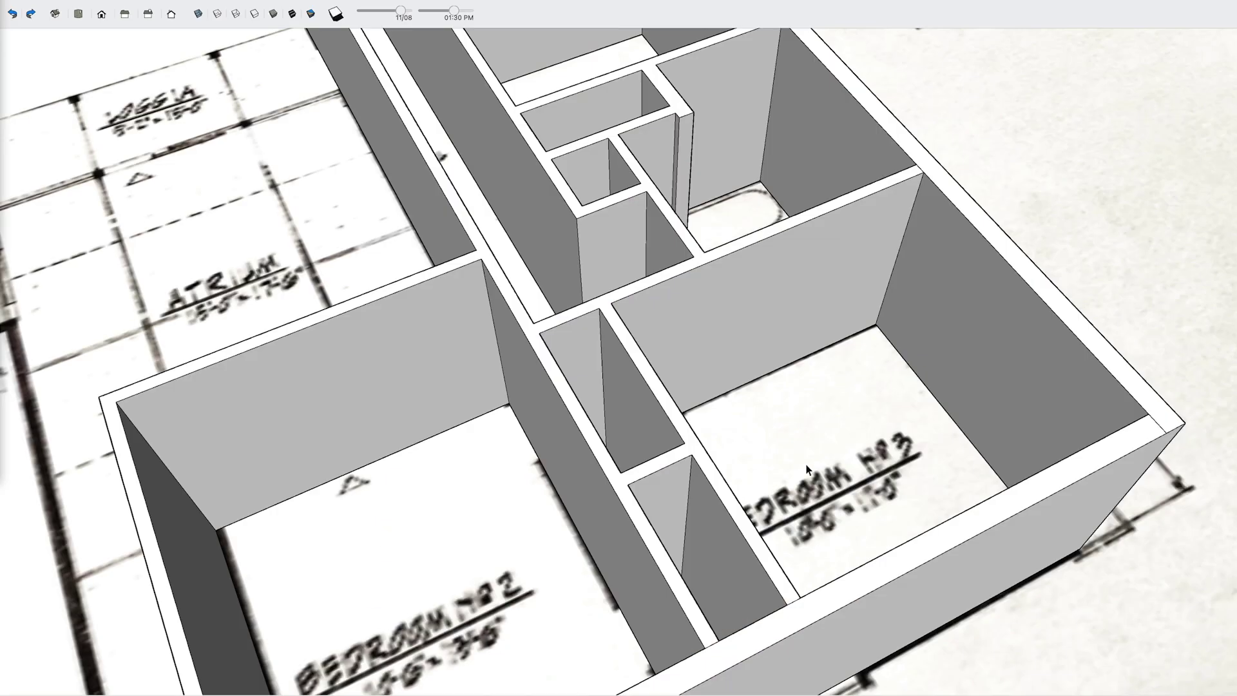
{"action": "mouse_move", "coordinate": [846, 589]}
{"action": "middle_mouse_down"}
{"action": "mouse_move", "coordinate": [793, 155]}
{"action": "mouse_move", "coordinate": [791, 386]}
{"action": "mouse_move", "coordinate": [790, 239]}
{"action": "middle_mouse_up"}
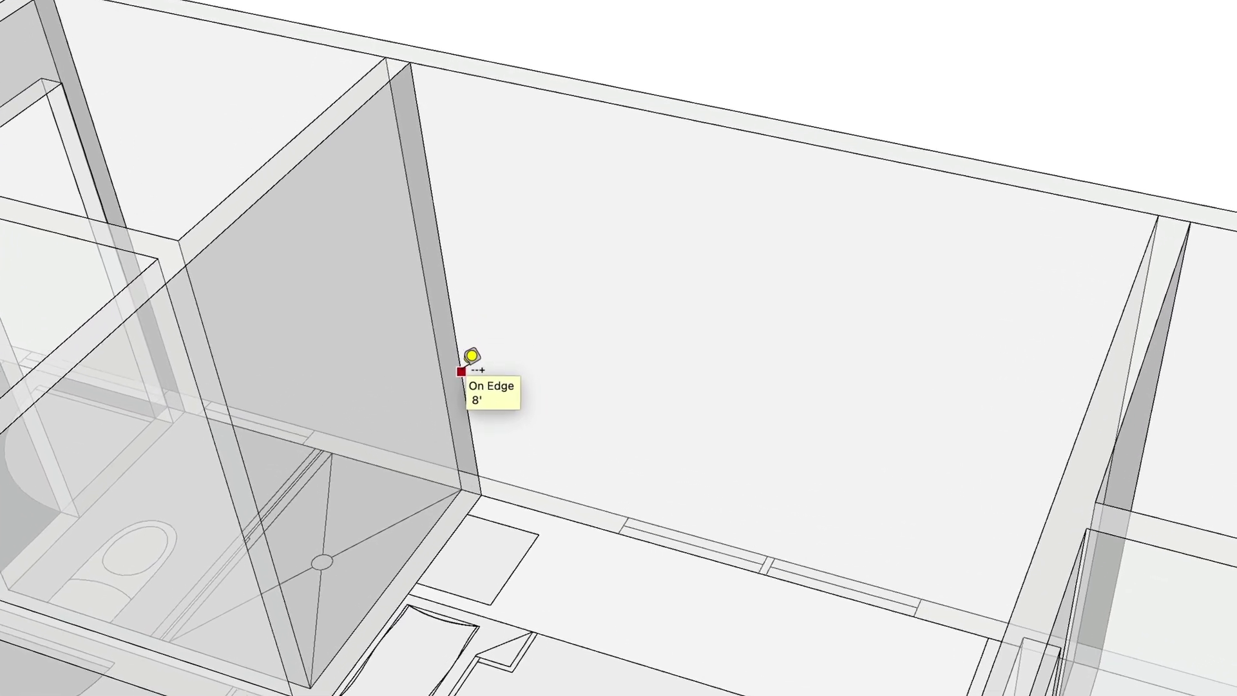
- Pull guidelines from the back wall's vertical and bottom edges to frame the window opening
{"action": "left_click", "coordinate": [475, 363]}
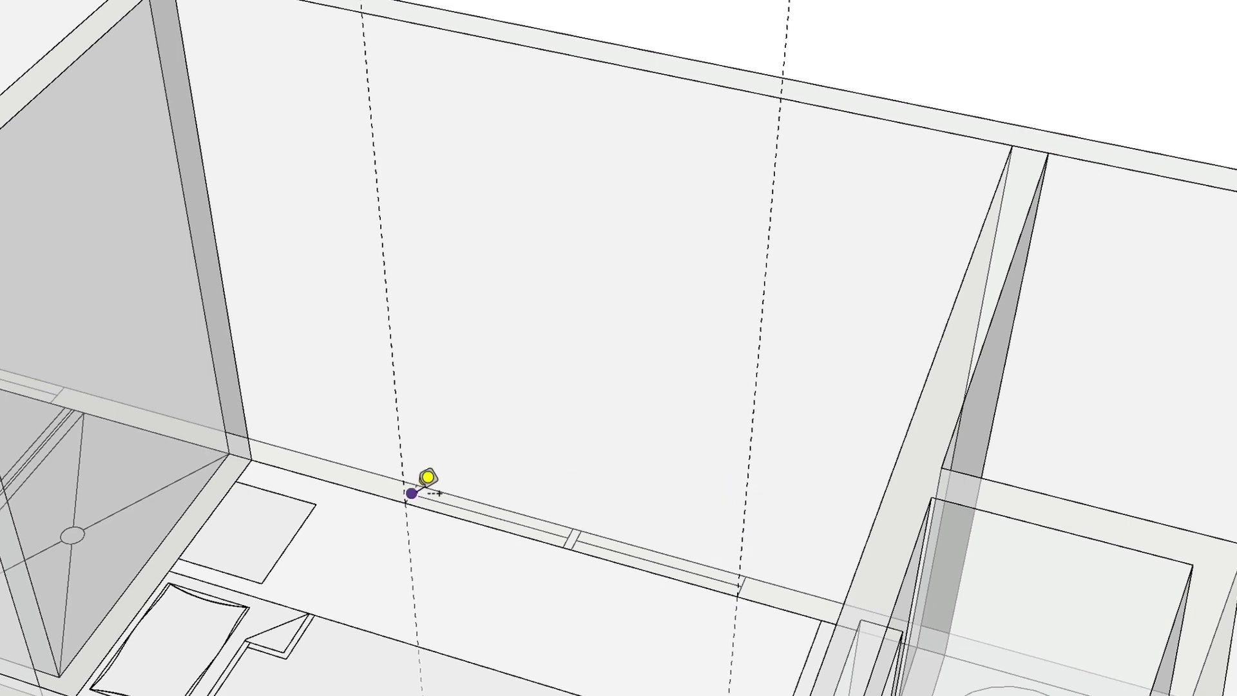
{"action": "left_click", "coordinate": [373, 494]}
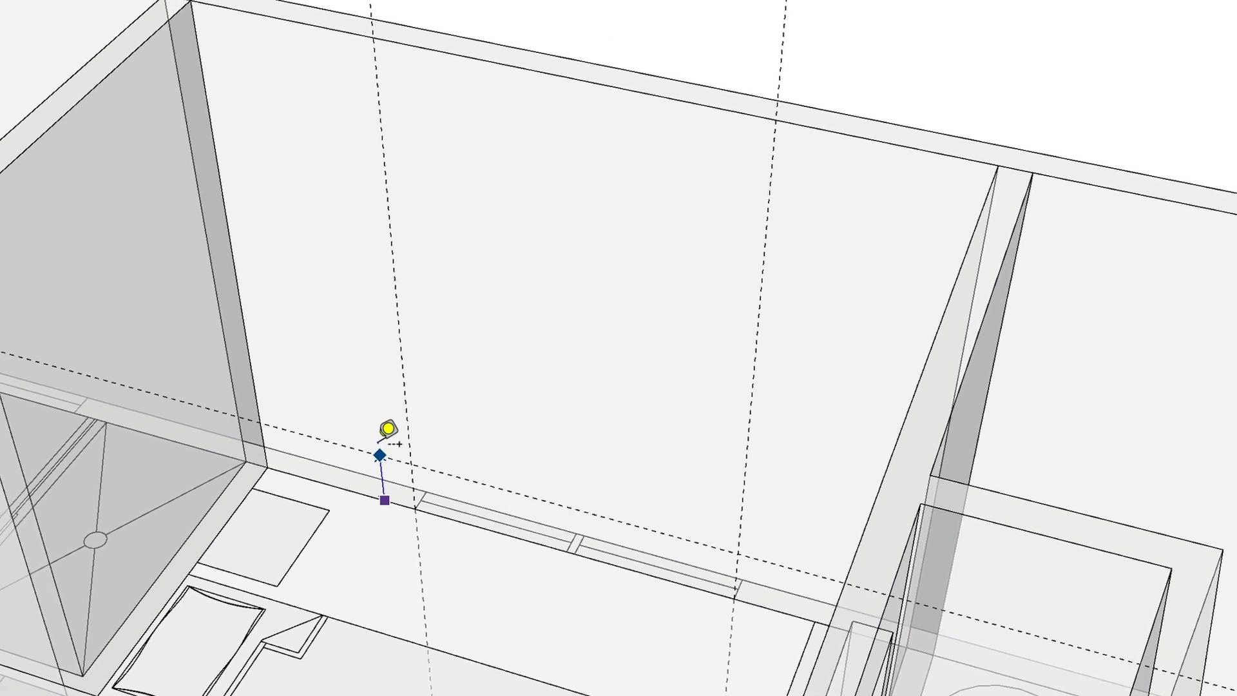
{"action": "left_click", "coordinate": [387, 358]}
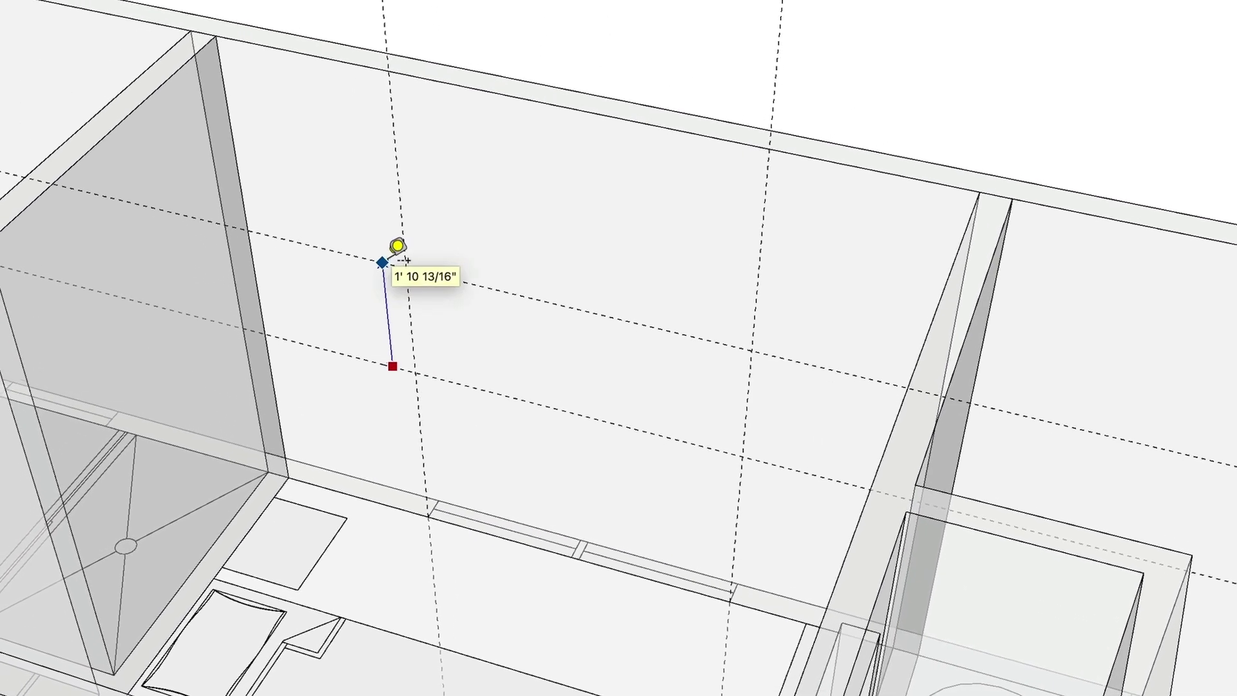
{"action": "left_click", "coordinate": [406, 261]}
{"action": "key", "text": "space"}
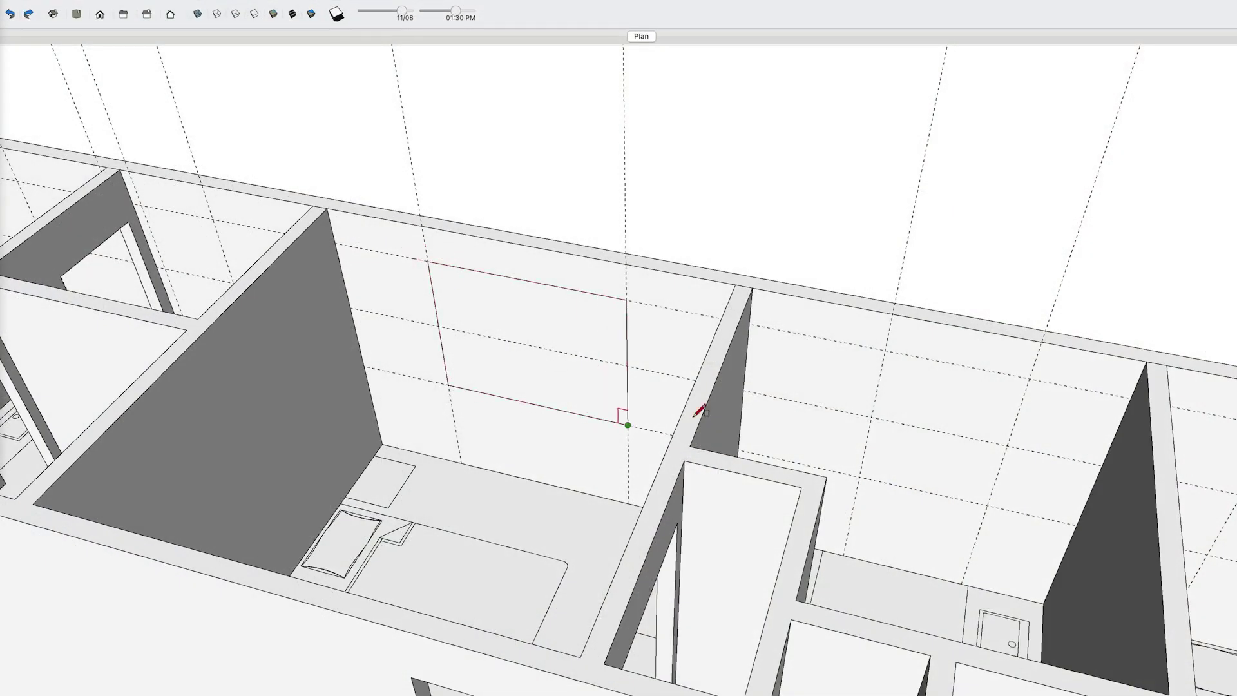
- Push the window rectangle through the bedroom wall thickness to open the hole
{"action": "middle_click_drag", "start_coordinate": [965, 489], "coordinate": [600, 430], "text": "shift"}
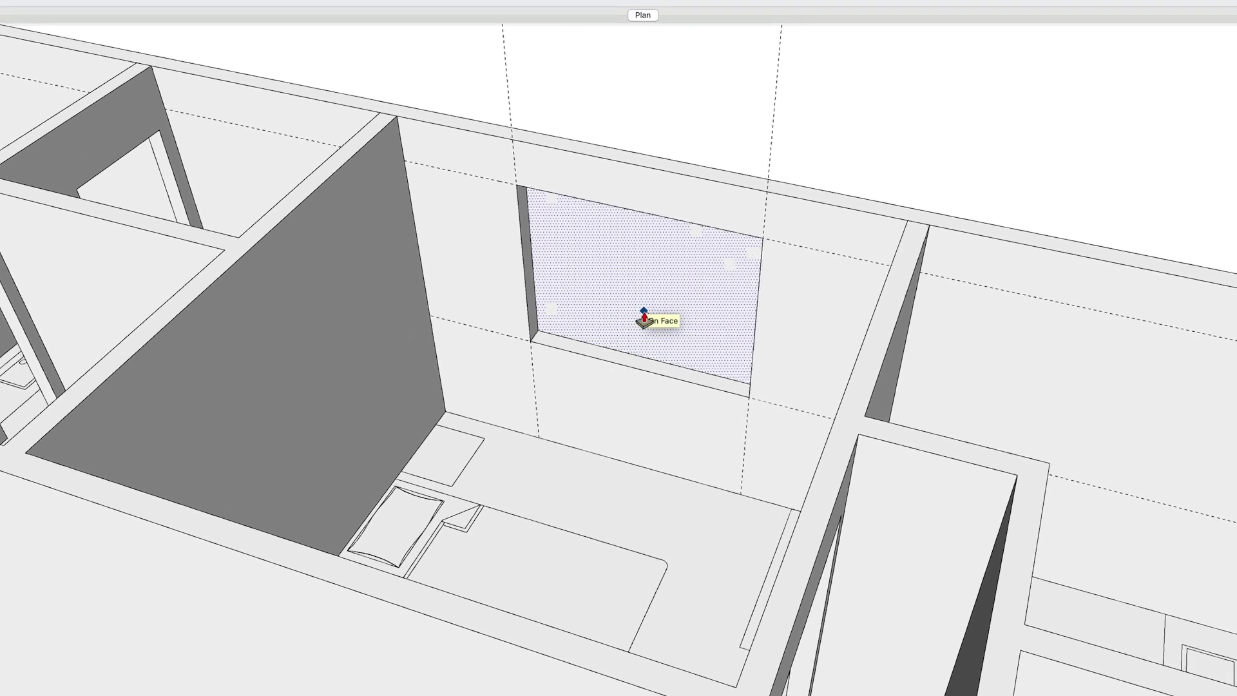
{"action": "double_click", "coordinate": [643, 318]}
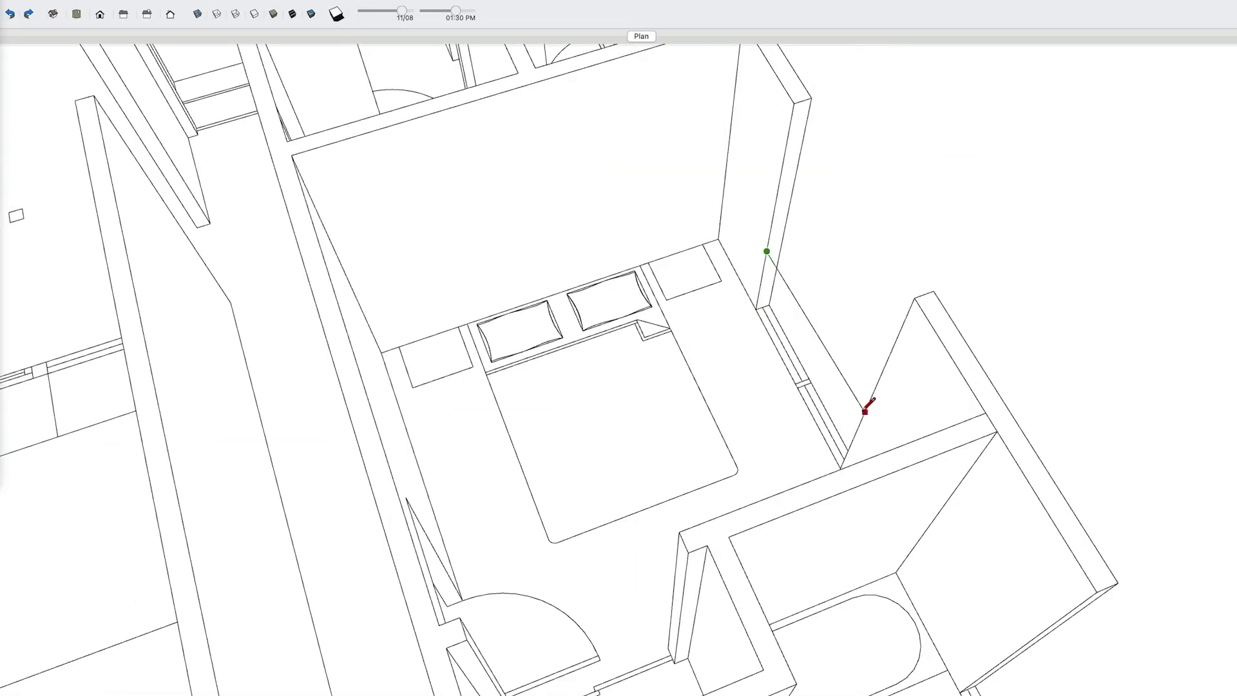
- Select the base cabinet and the window above it and move them back, stretching the walls
{"action": "middle_click_drag", "start_coordinate": [891, 373], "coordinate": [639, 524]}
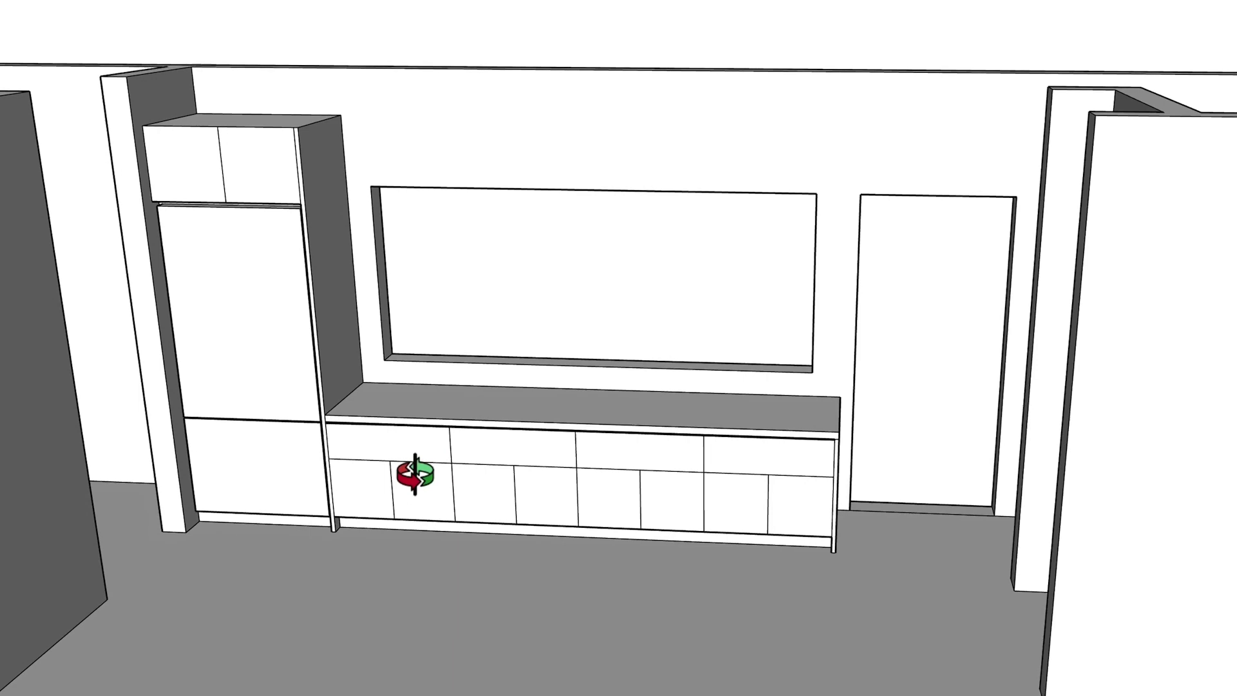
{"action": "mouse_move", "coordinate": [319, 311]}
{"action": "left_mouse_down"}
{"action": "mouse_move", "coordinate": [781, 587]}
{"action": "mouse_move", "coordinate": [906, 589]}
{"action": "mouse_move", "coordinate": [899, 554]}
{"action": "mouse_move", "coordinate": [856, 552]}
{"action": "mouse_move", "coordinate": [823, 508]}
{"action": "left_mouse_up"}
{"action": "key", "text": "m"}
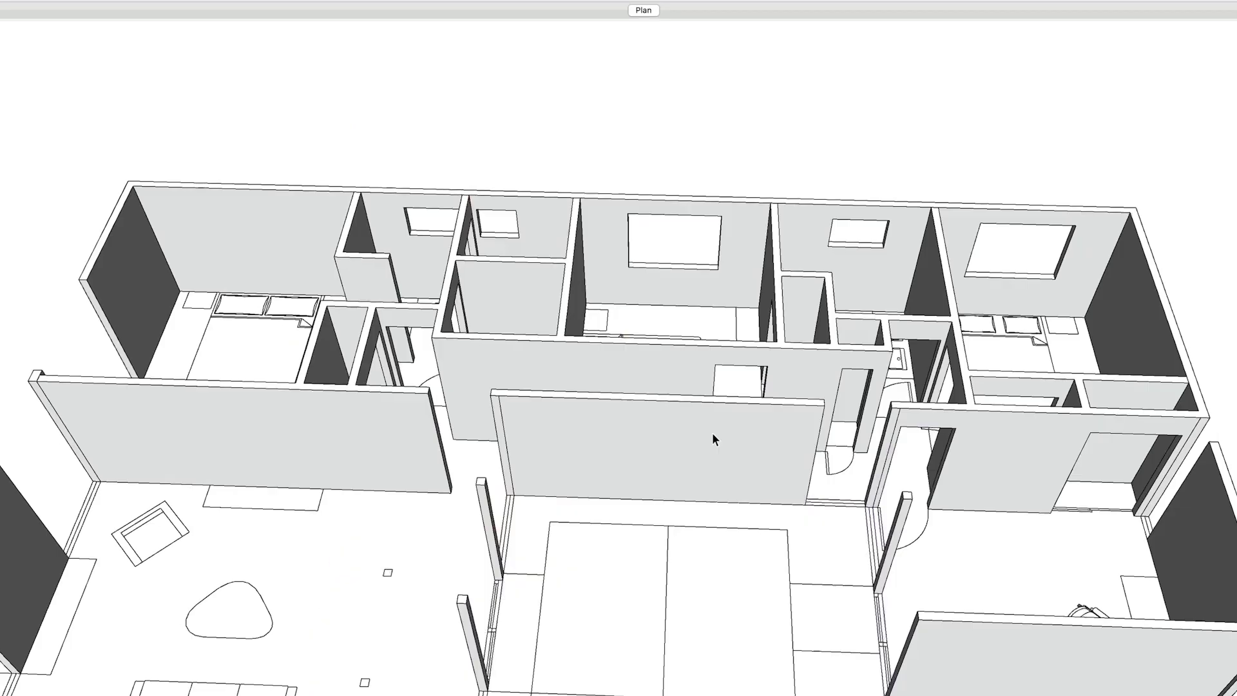
- Select all connected wall geometry and turn it into one group
{"action": "triple_click", "coordinate": [675, 415]}
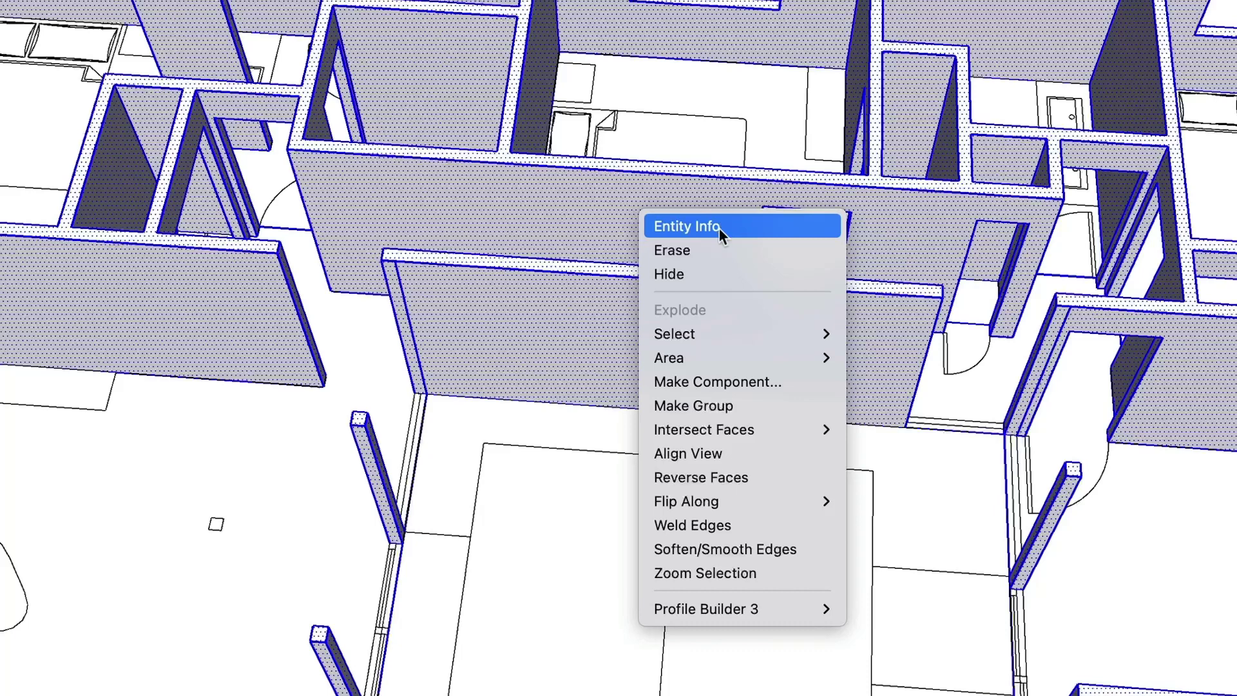
{"action": "left_click", "coordinate": [718, 405]}
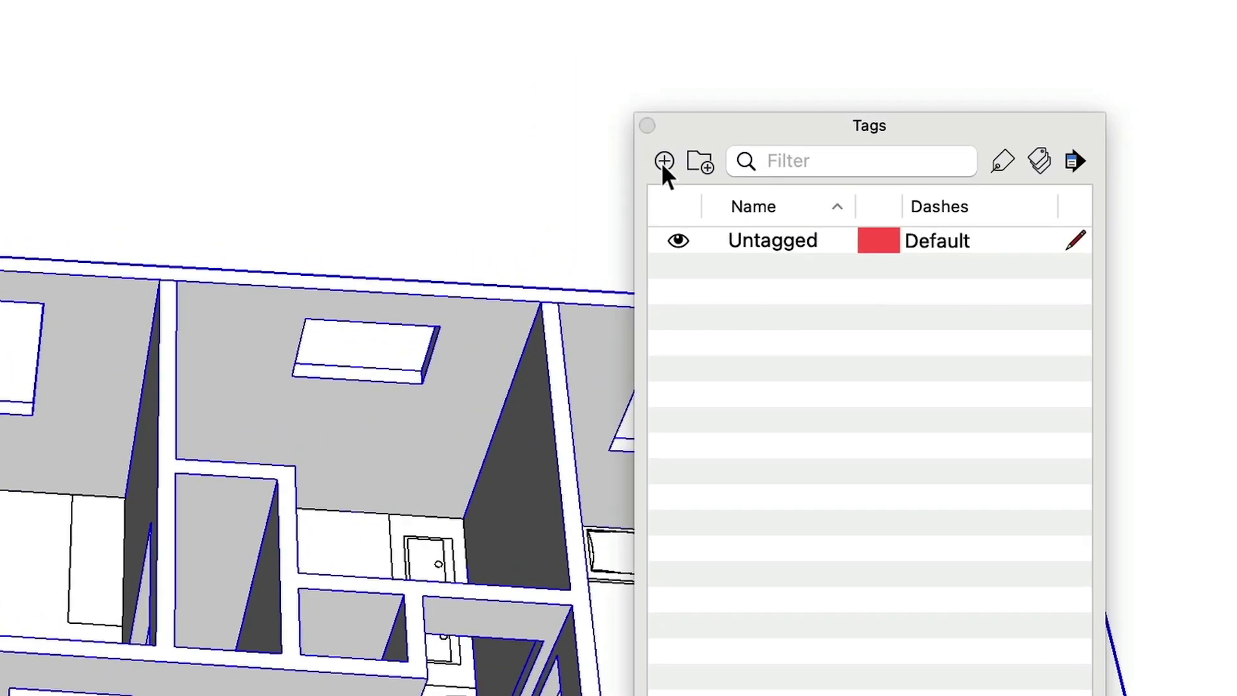
- Add a new tag named 'Walls' and assign it to the house walls group in Entity Info
{"action": "left_click", "coordinate": [664, 161]}
{"action": "type", "text": "Walls"}
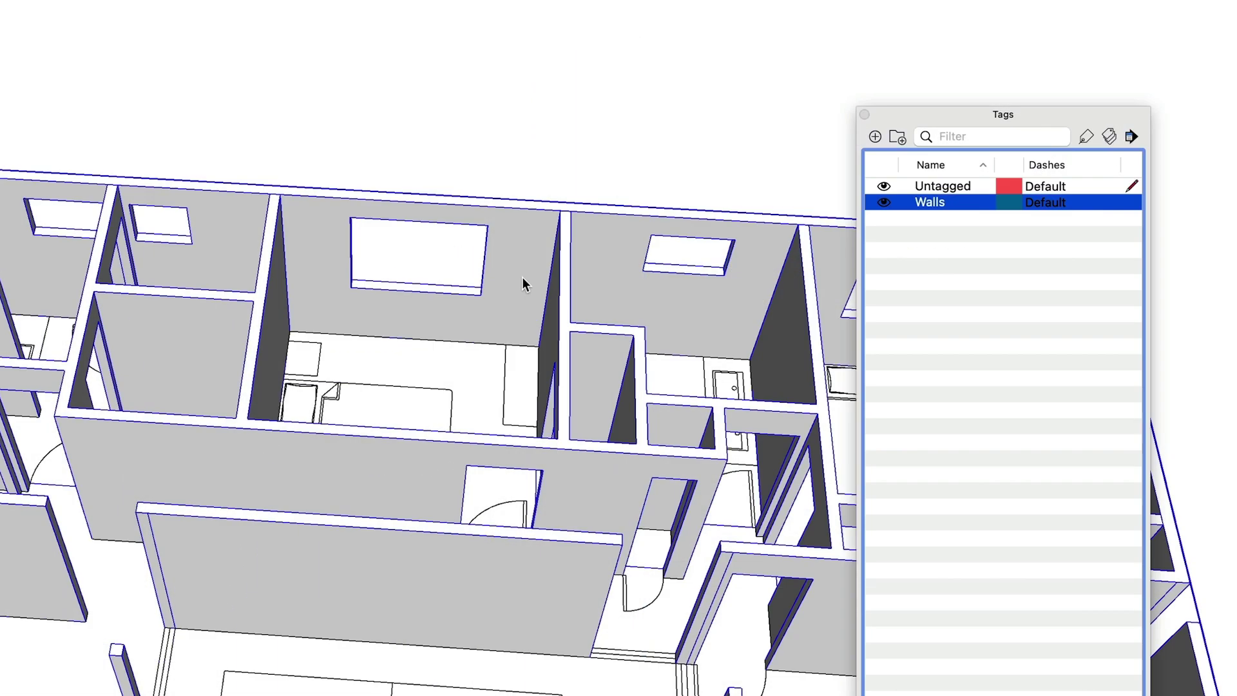
{"action": "right_click", "coordinate": [519, 266]}
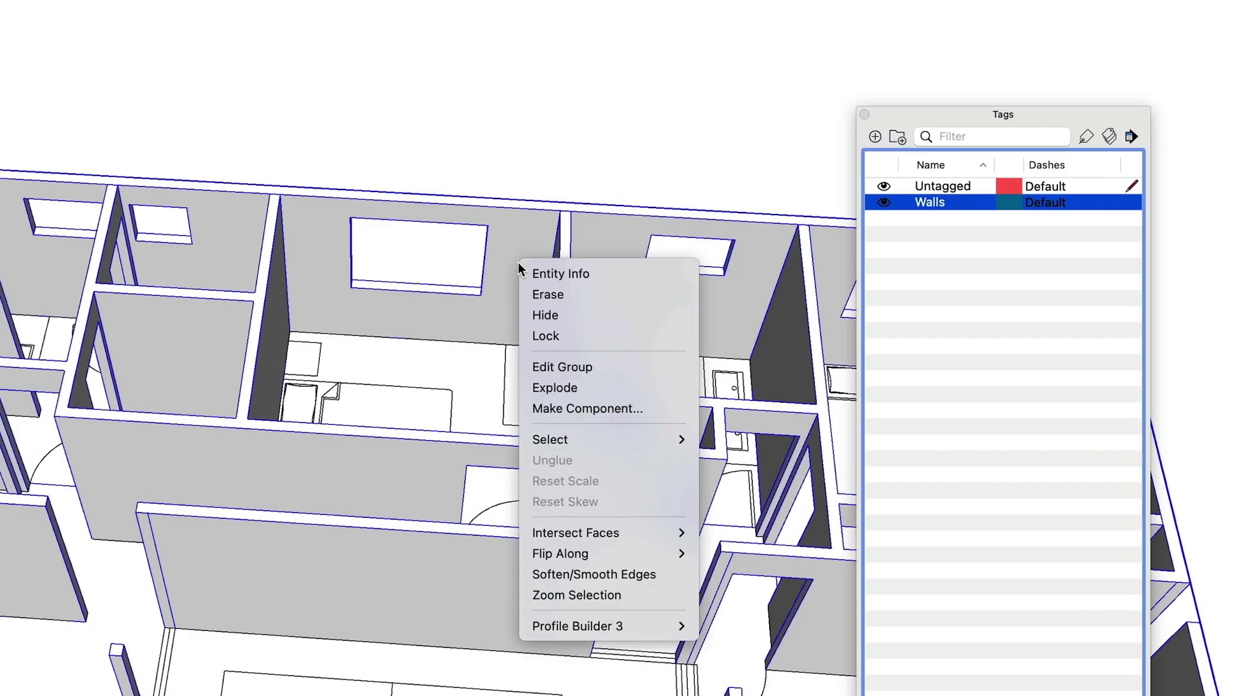
{"action": "left_click", "coordinate": [561, 274]}
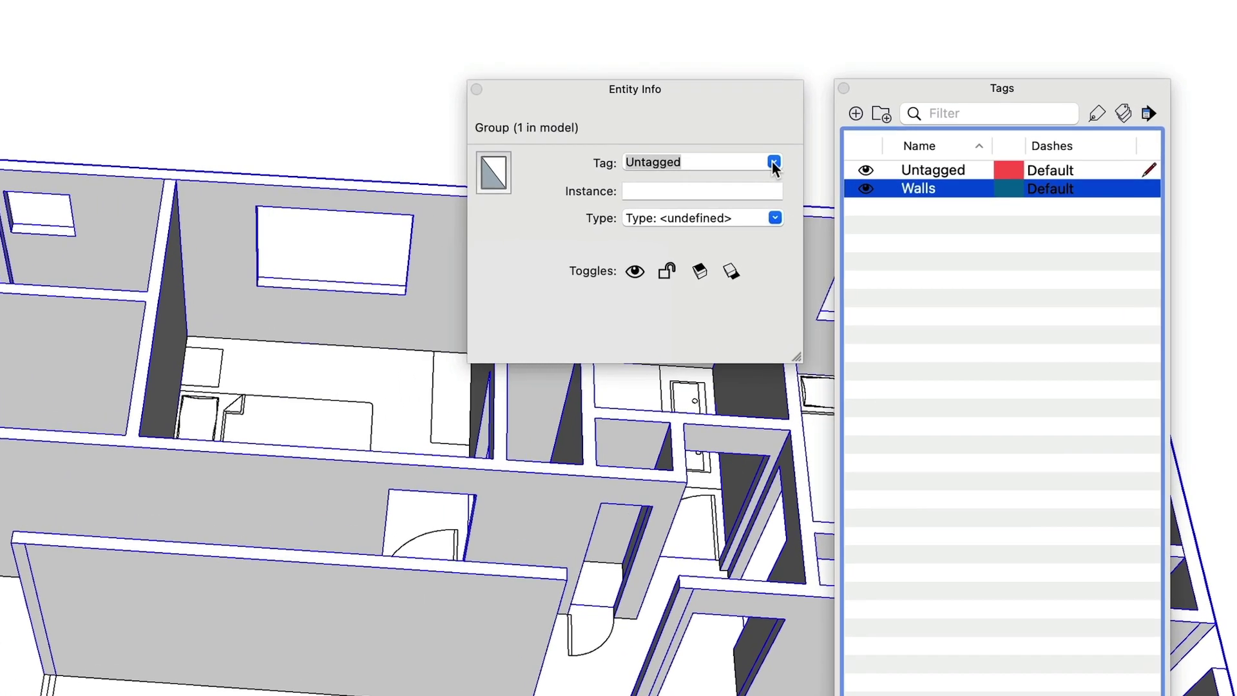
{"action": "left_click", "coordinate": [774, 162]}
{"action": "left_click", "coordinate": [662, 199]}
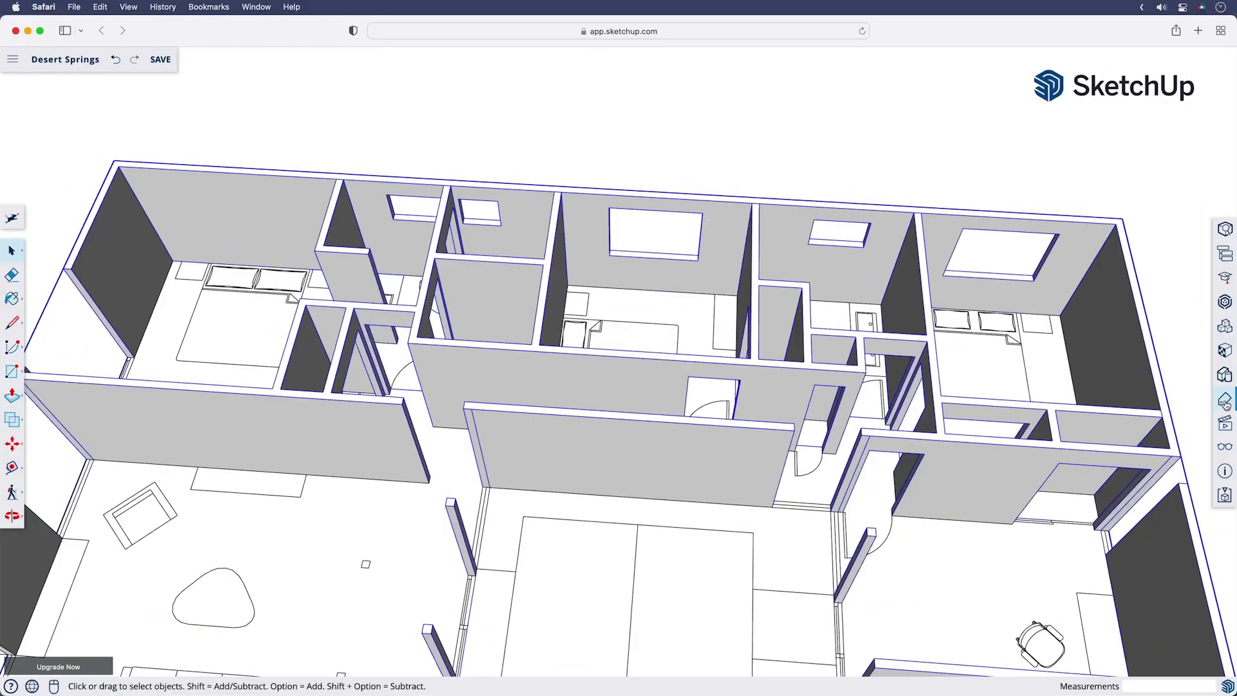
- Add a Walls tag in the Tags panel and set it as the walls group's tag
{"action": "left_click", "coordinate": [1225, 401]}
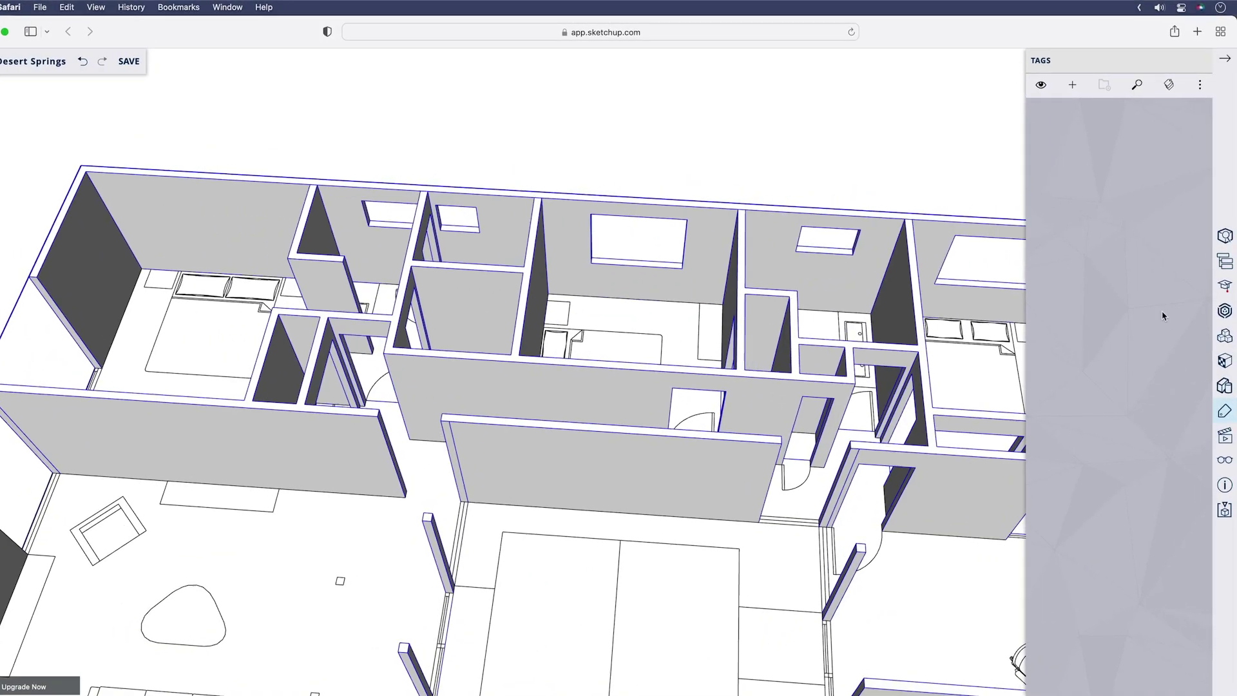
{"action": "left_click", "coordinate": [1077, 85]}
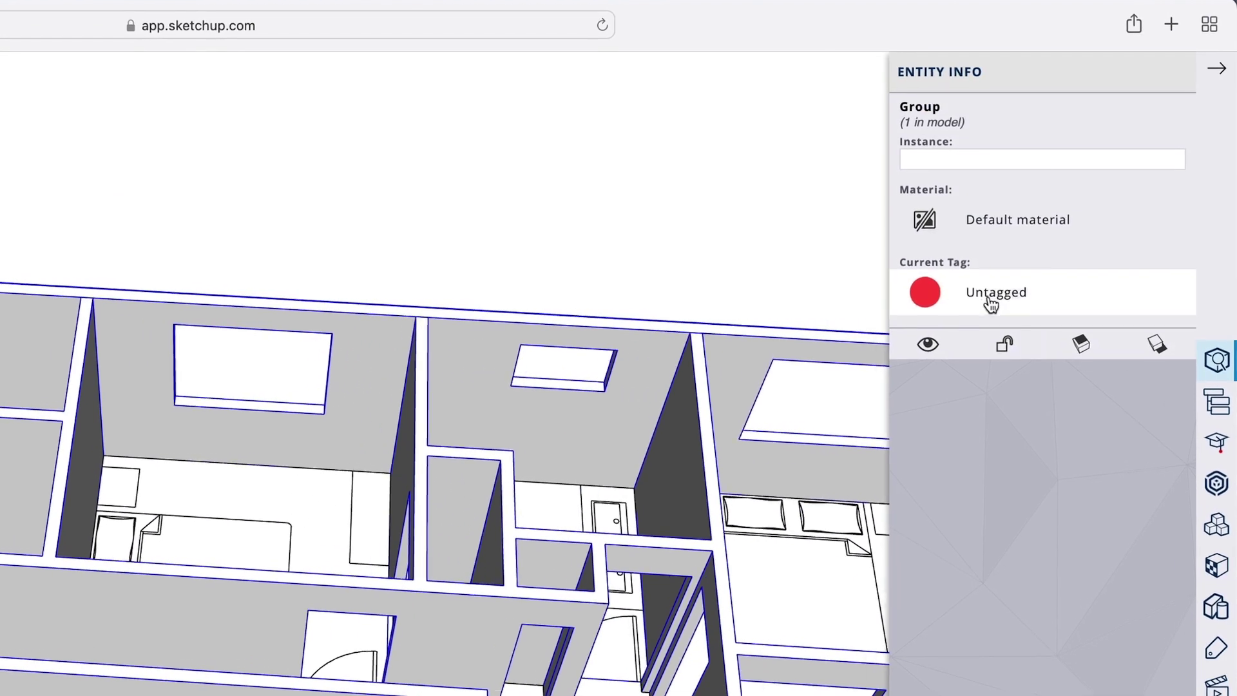
{"action": "left_click", "coordinate": [990, 296]}
{"action": "left_click", "coordinate": [986, 230]}
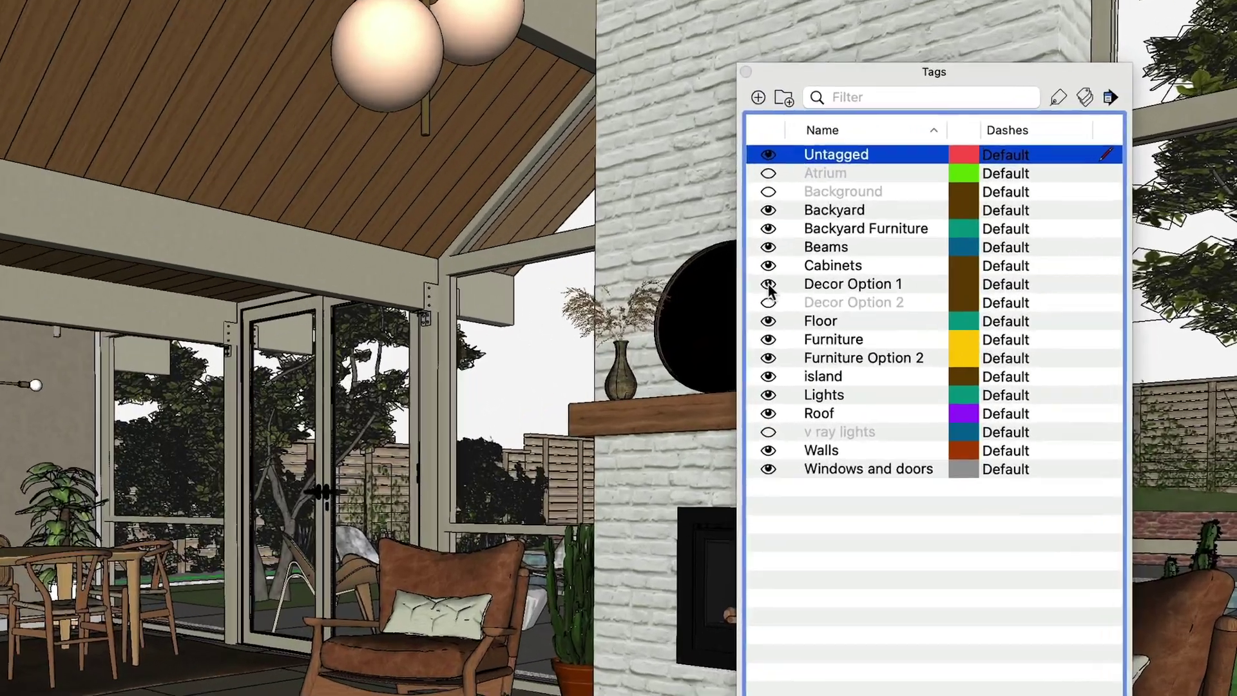
- Hide Decor Option 1, show Decor Option 2, and view the floor plan group's Entity Info
{"action": "left_click", "coordinate": [768, 281]}
{"action": "left_click", "coordinate": [821, 274]}
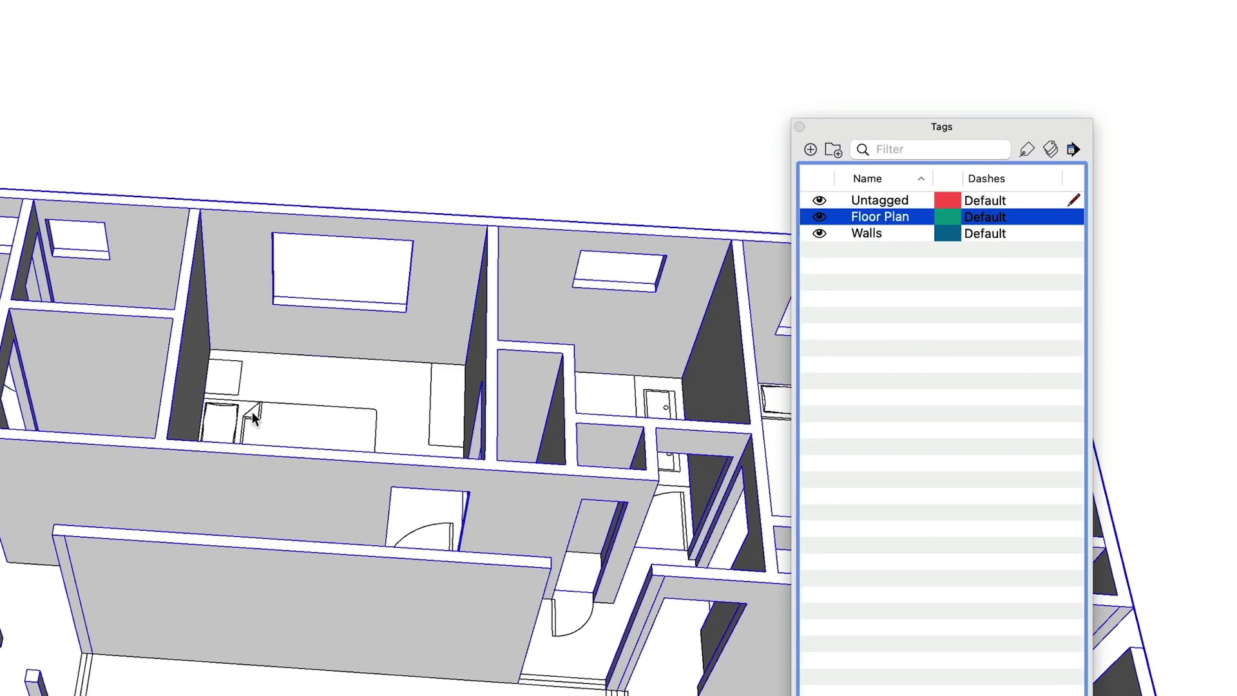
{"action": "right_click", "coordinate": [250, 410]}
{"action": "left_click", "coordinate": [294, 420]}
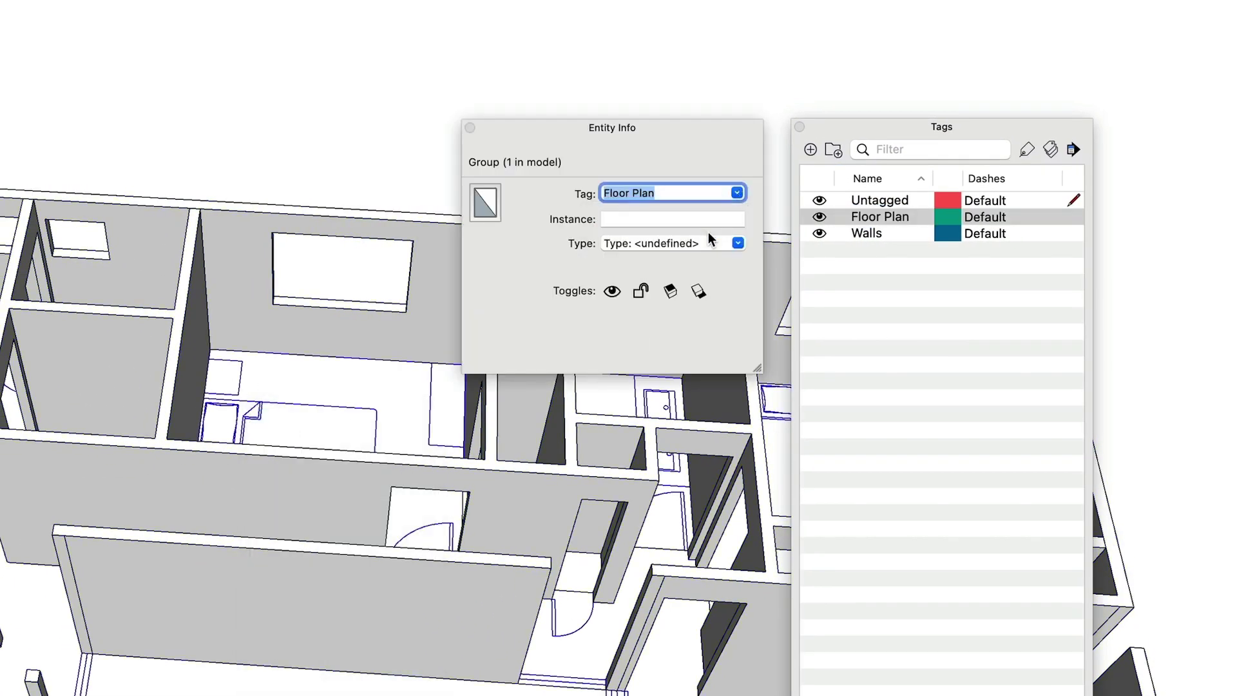
{"action": "left_click", "coordinate": [470, 128]}
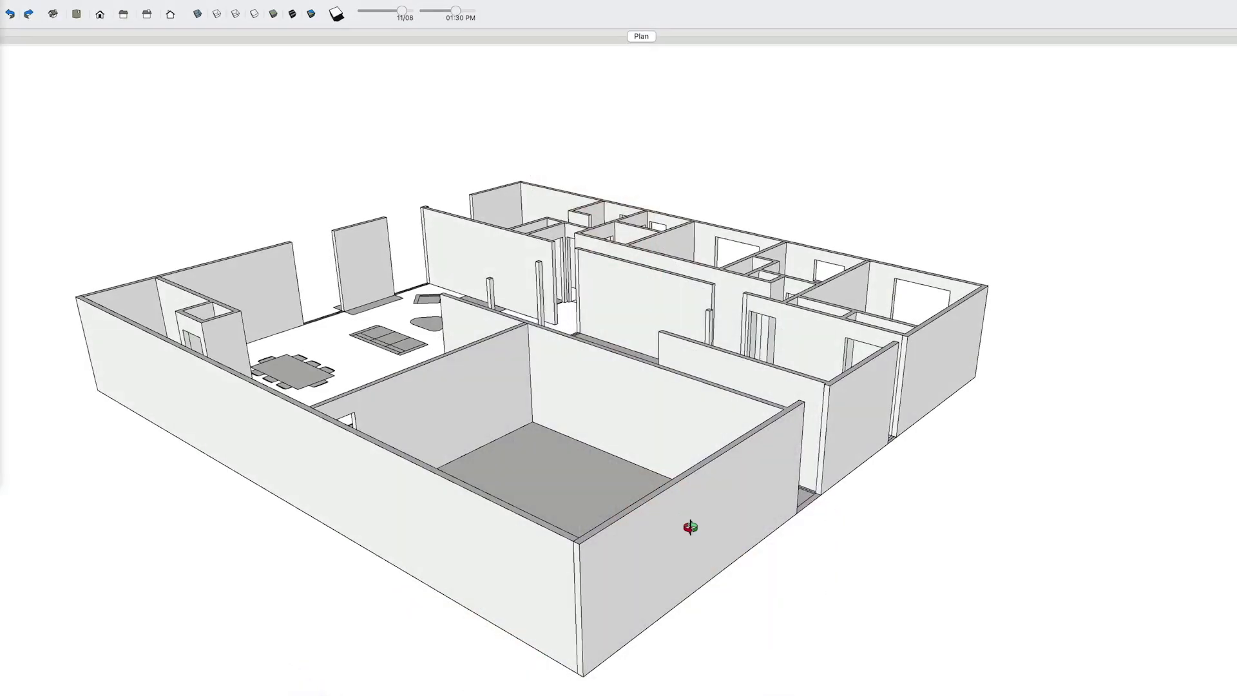
- From underneath, close the base outline and push/pull the face into a thin floor slab
{"action": "mouse_move", "coordinate": [693, 556]}
{"action": "middle_mouse_down"}
{"action": "mouse_move", "coordinate": [602, 450]}
{"action": "mouse_move", "coordinate": [681, 355]}
{"action": "mouse_move", "coordinate": [689, 321]}
{"action": "middle_mouse_up"}
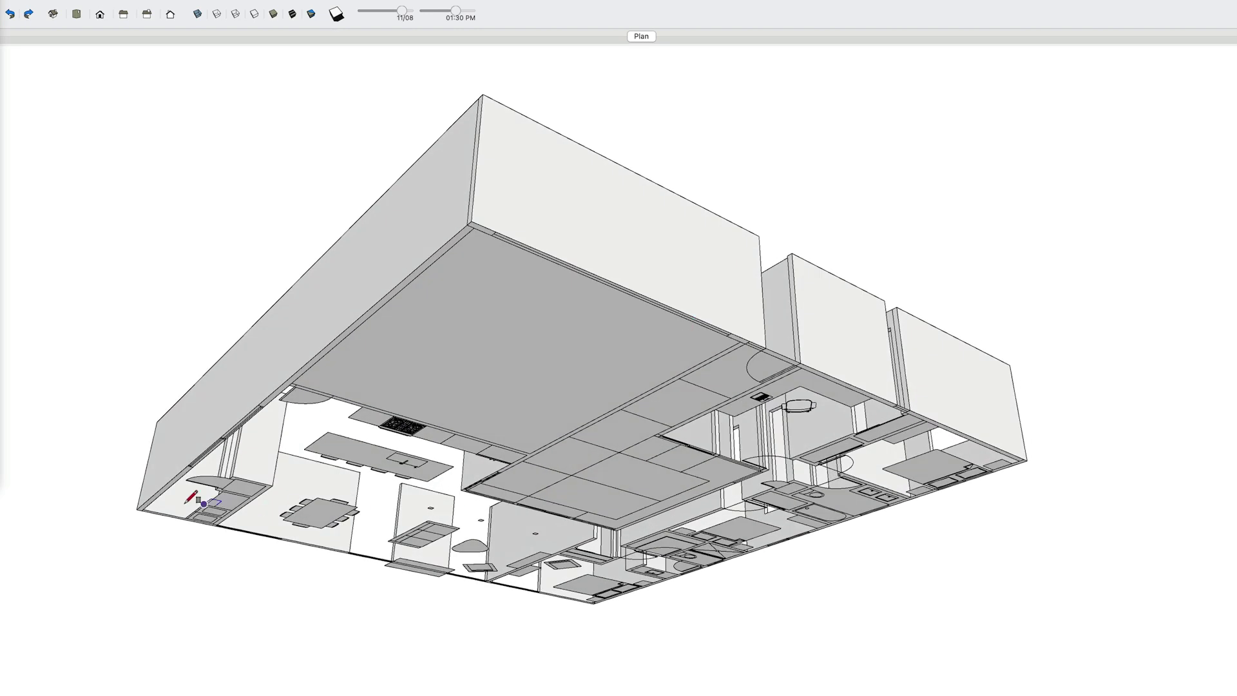
{"action": "left_click", "coordinate": [1027, 460]}
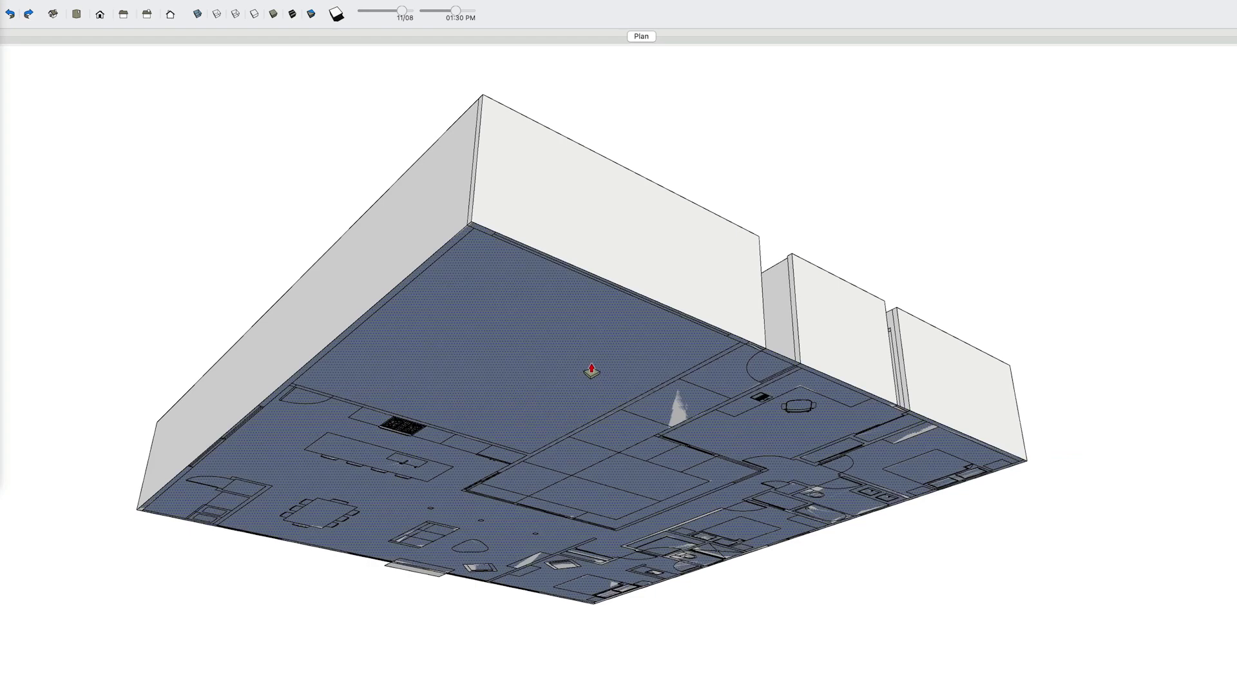
{"action": "left_click_drag", "start_coordinate": [591, 370], "coordinate": [590, 374]}
{"action": "key", "text": "space"}
- Make the slab a group and assign it the Floor tag
{"action": "right_click", "coordinate": [585, 380]}
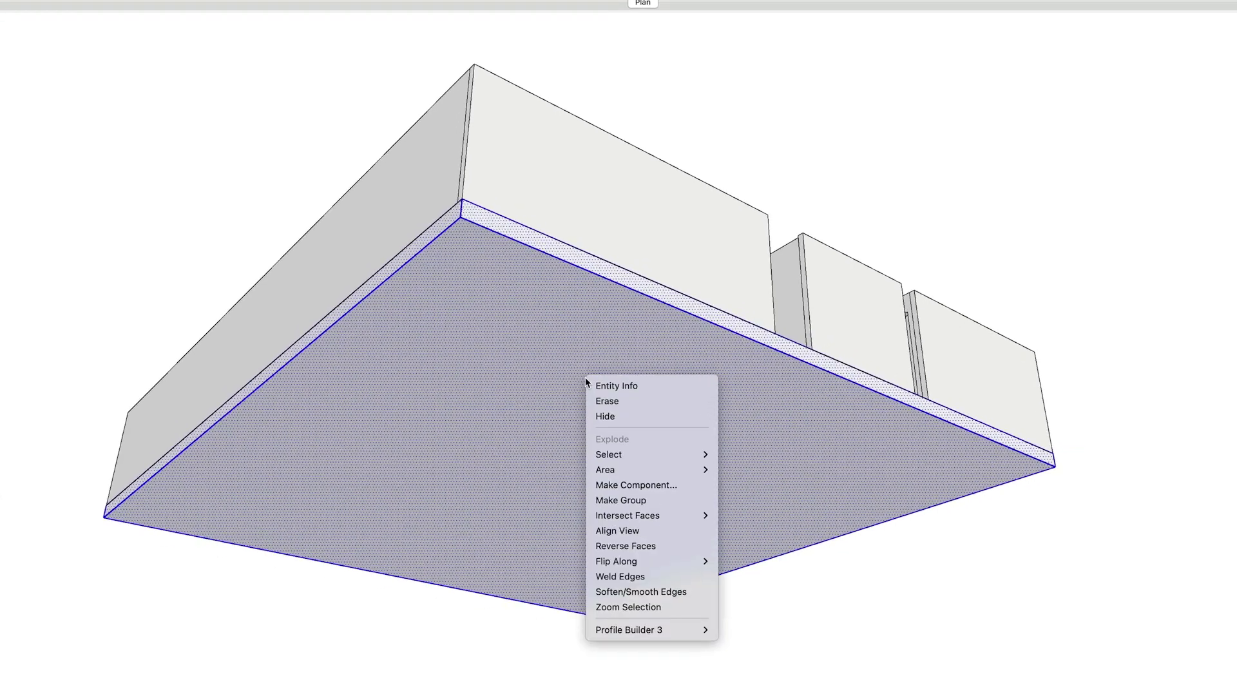
{"action": "left_click", "coordinate": [616, 497]}
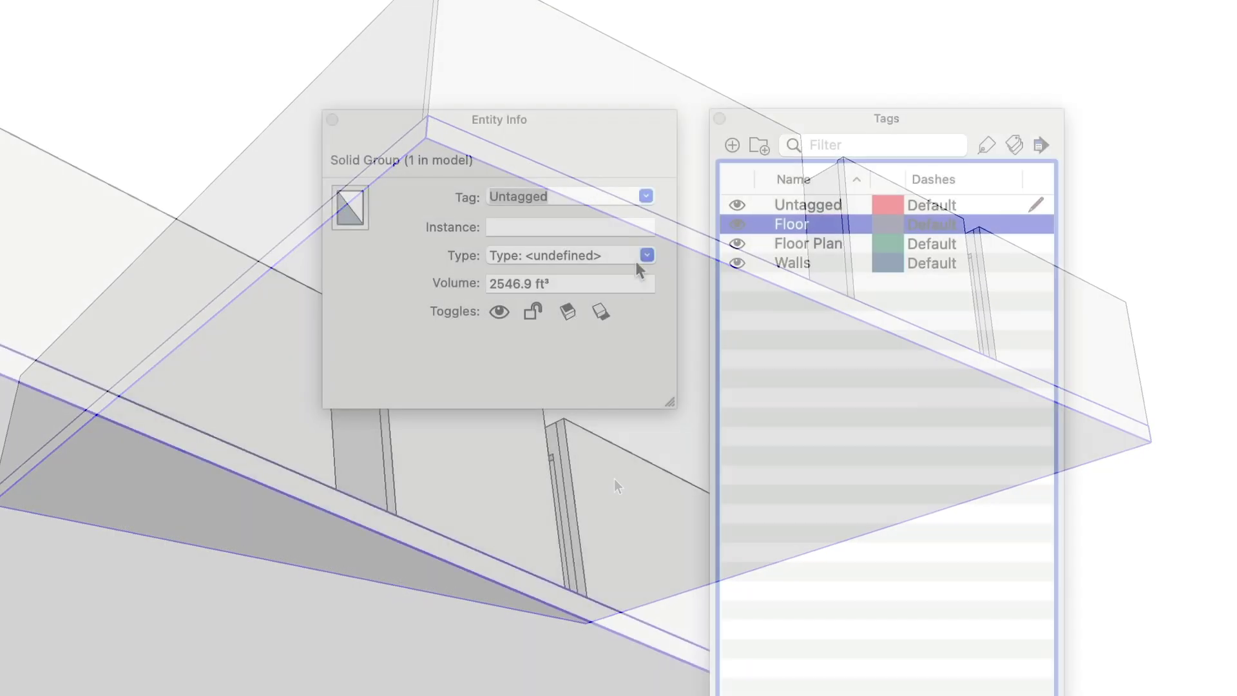
{"action": "left_click", "coordinate": [646, 196]}
{"action": "left_click", "coordinate": [539, 239]}
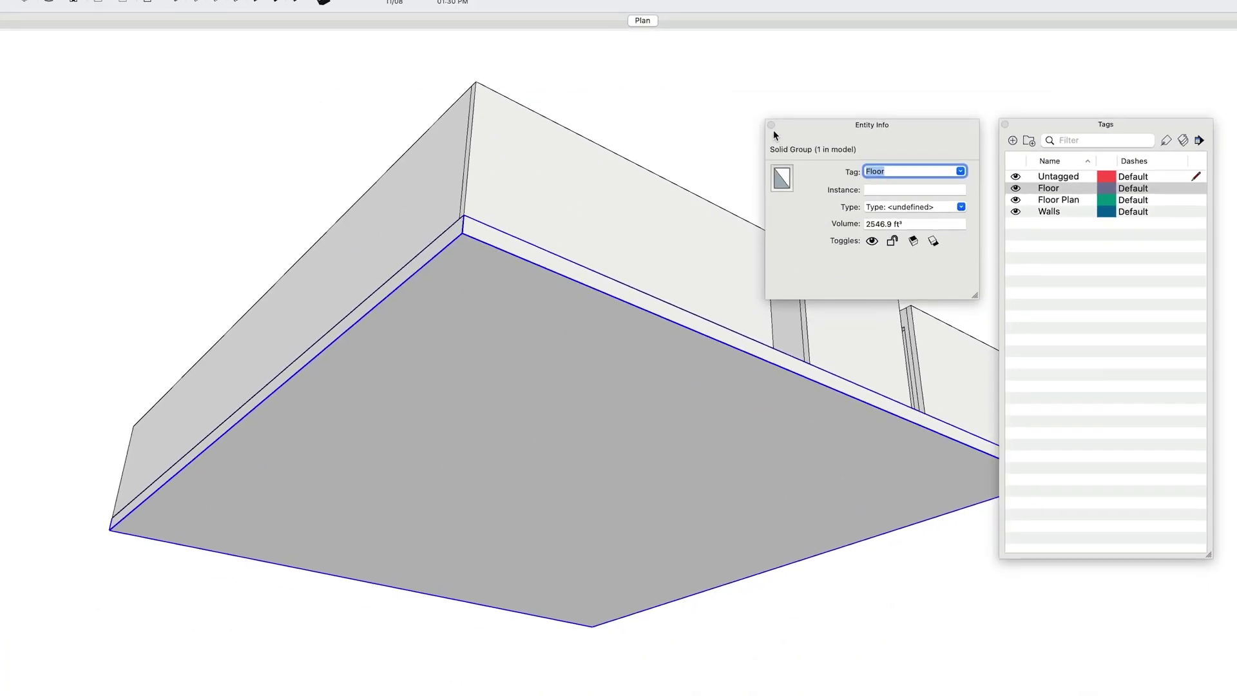
{"action": "left_click", "coordinate": [772, 126]}
{"action": "left_click", "coordinate": [1005, 124]}
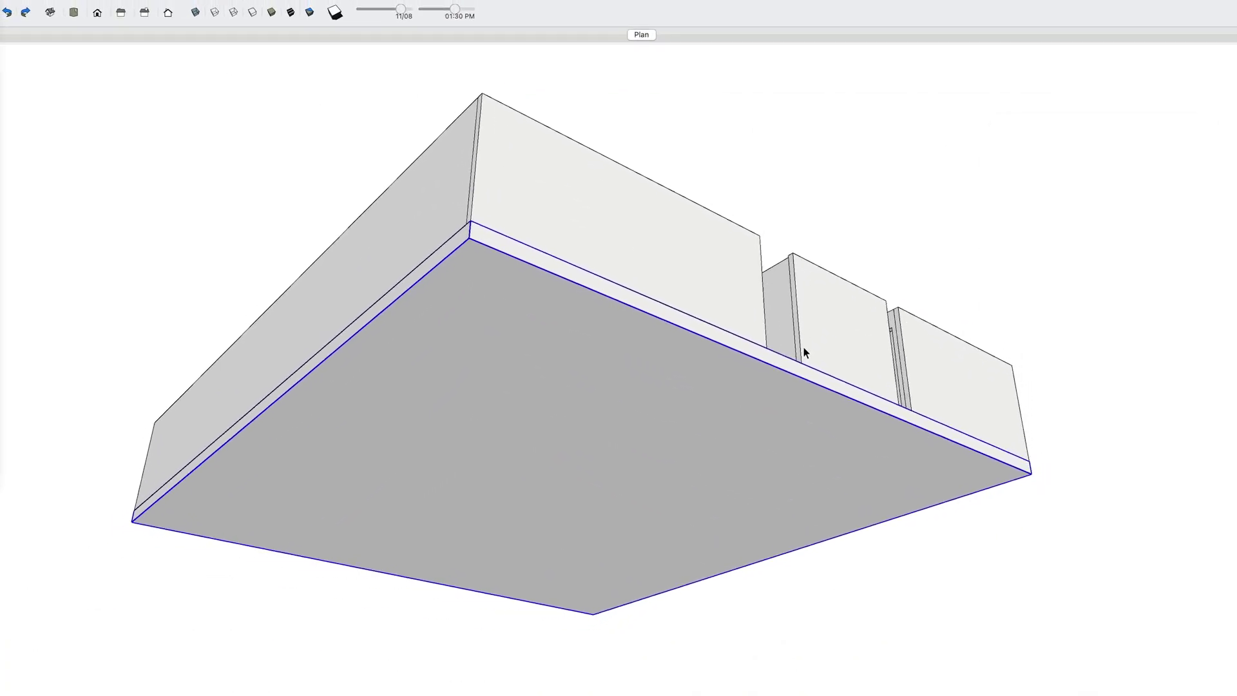